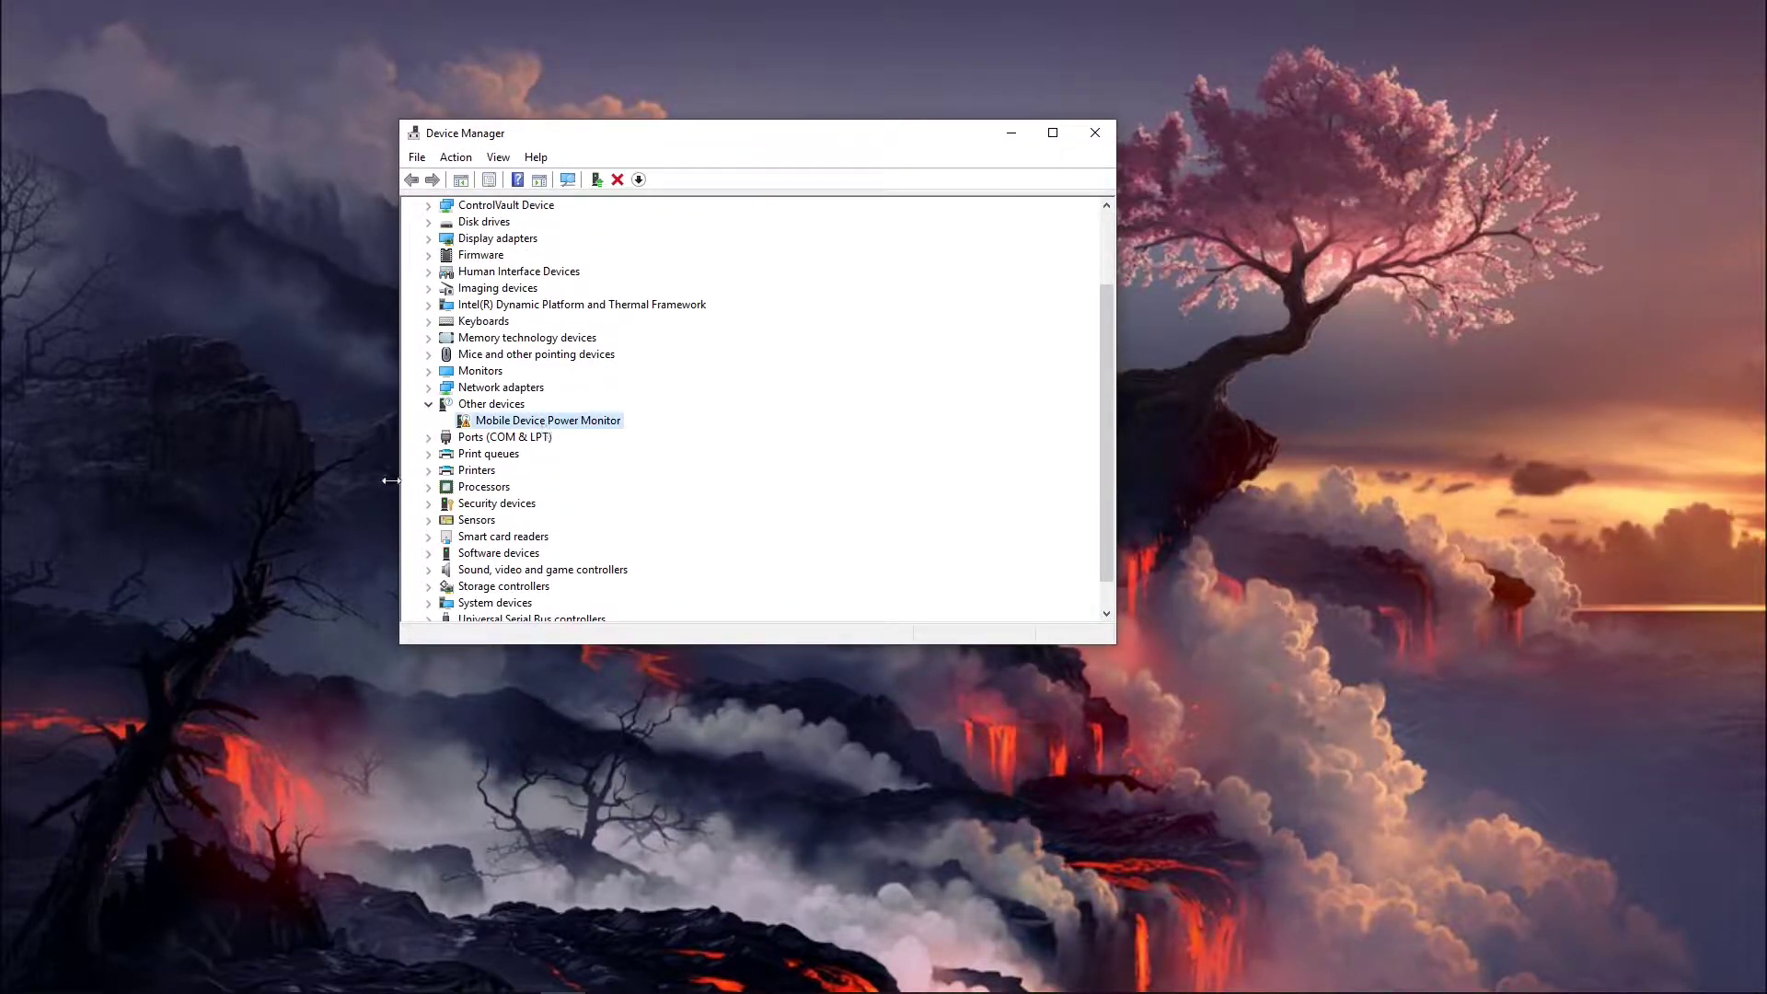
Start a manual driver update for Mobile Device Power Monitor, browsing for the driver folder
{"action": "right_click", "coordinate": [543, 424]}
{"action": "left_click", "coordinate": [622, 440]}
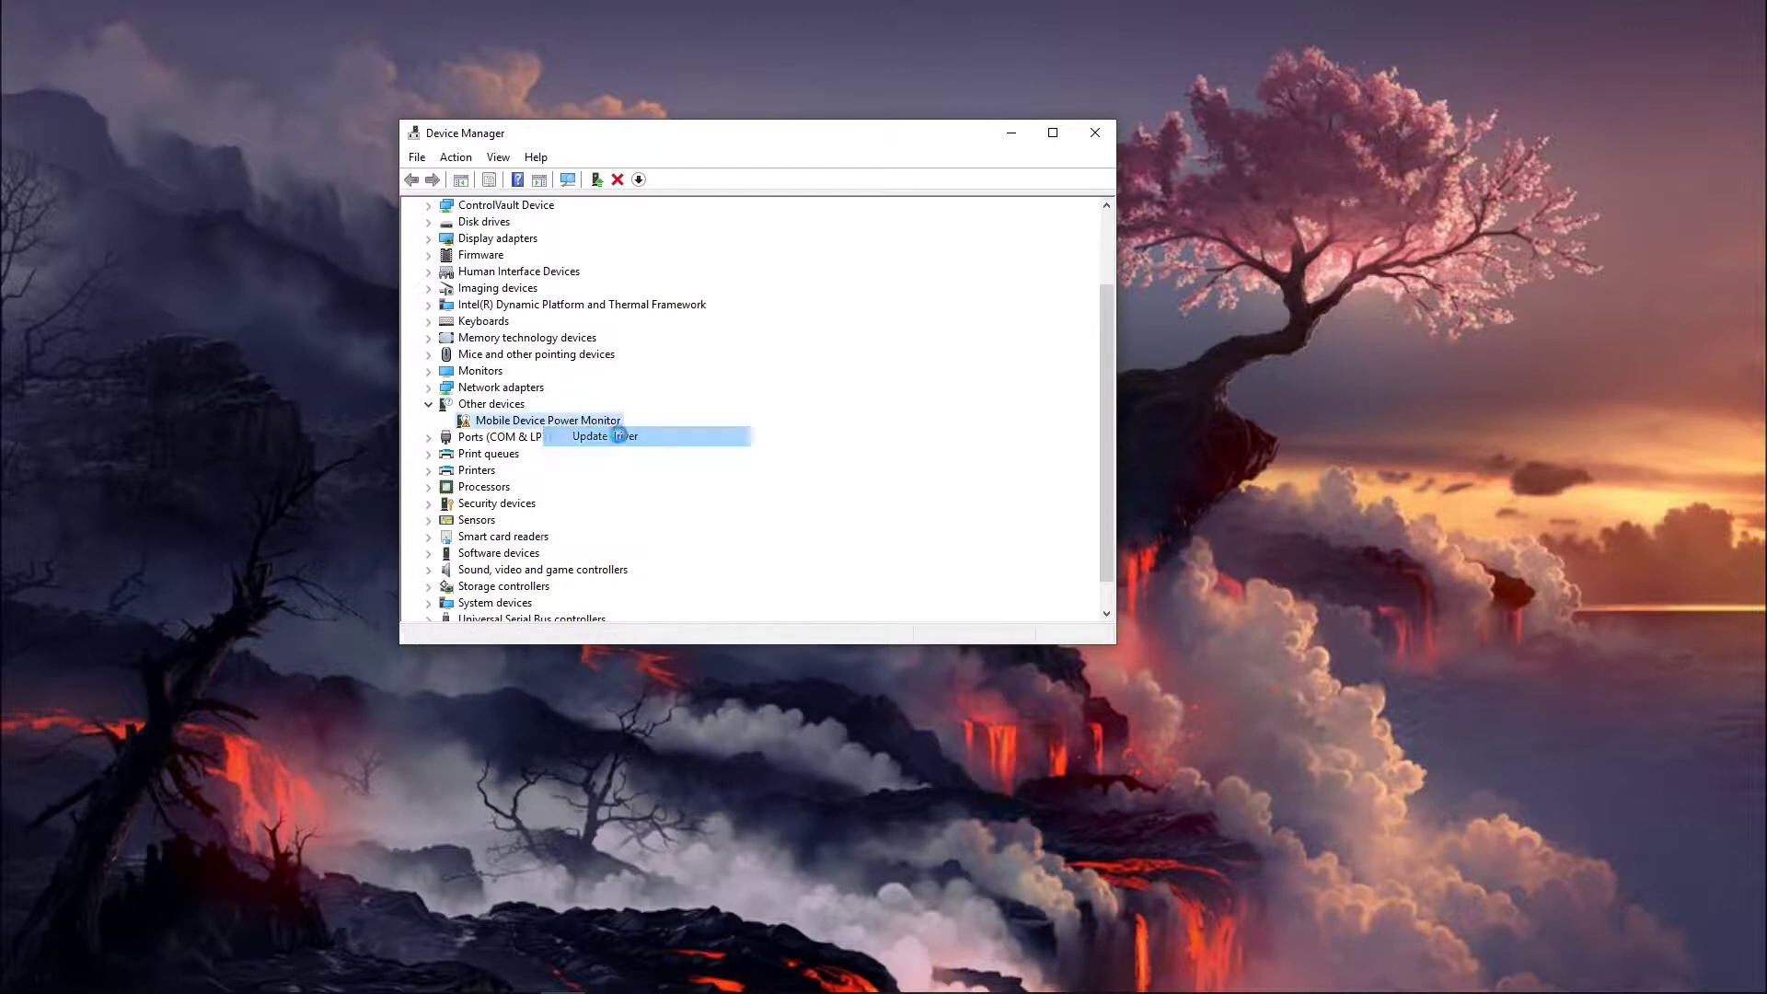
{"action": "left_click", "coordinate": [652, 446]}
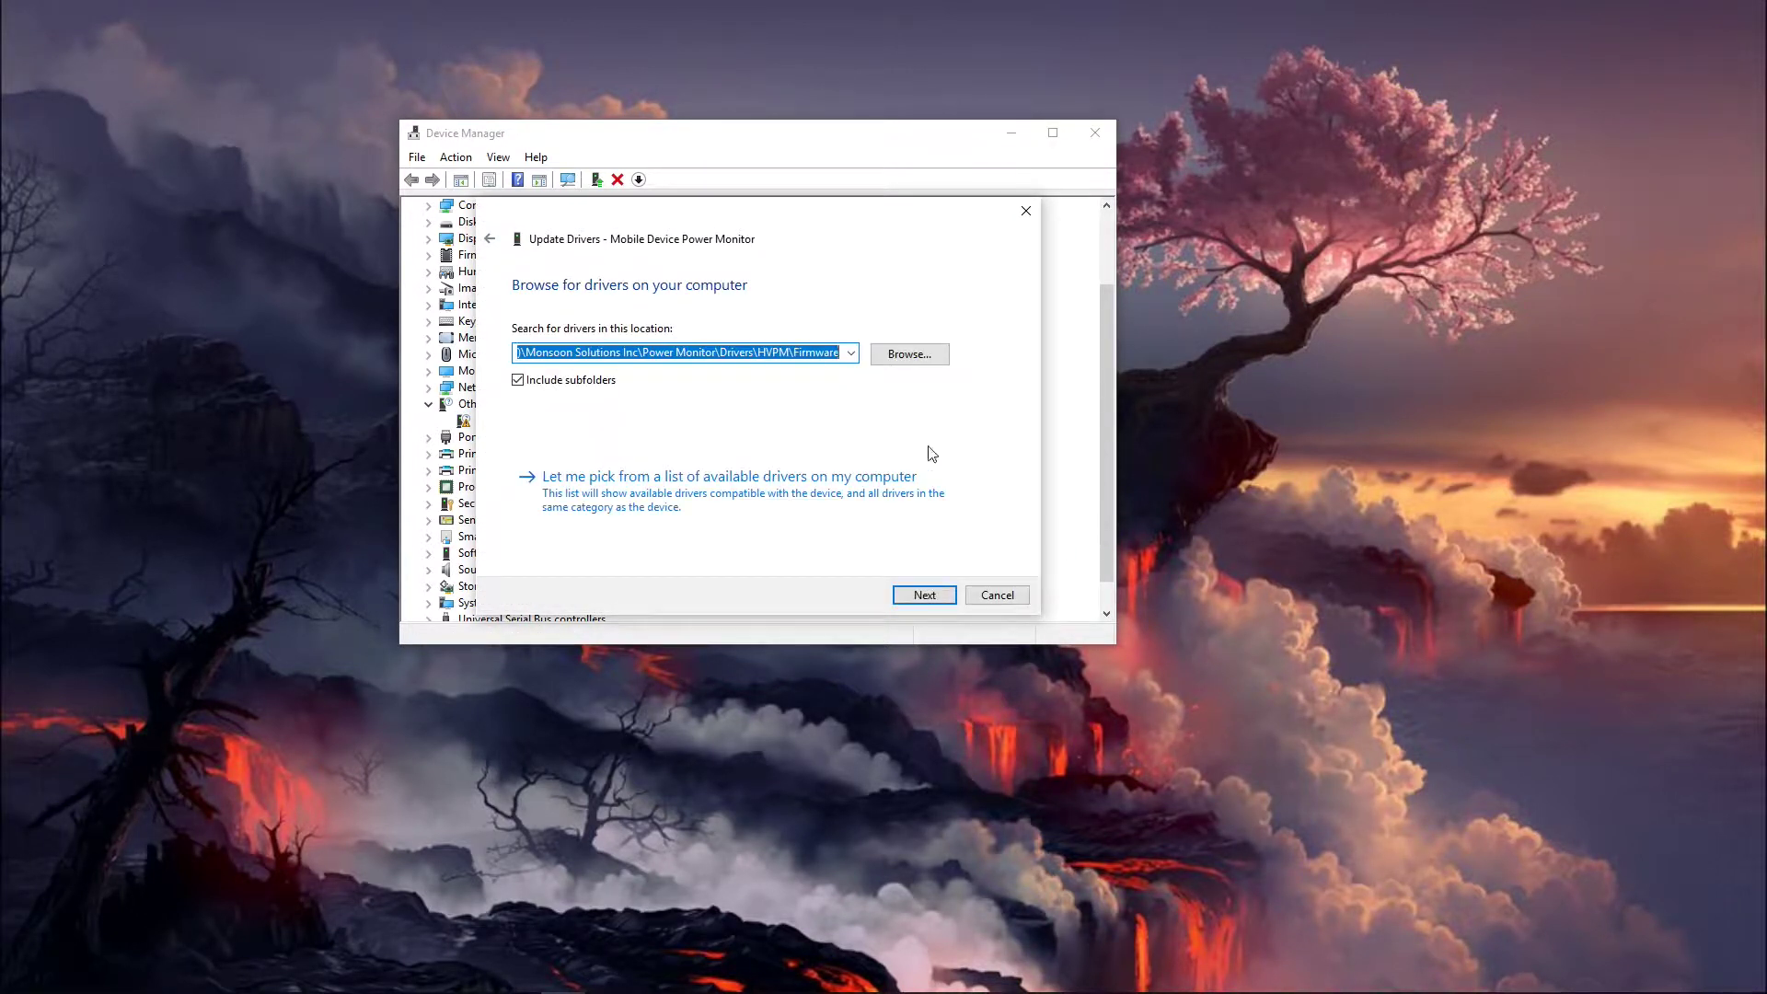
{"action": "left_click", "coordinate": [910, 354]}
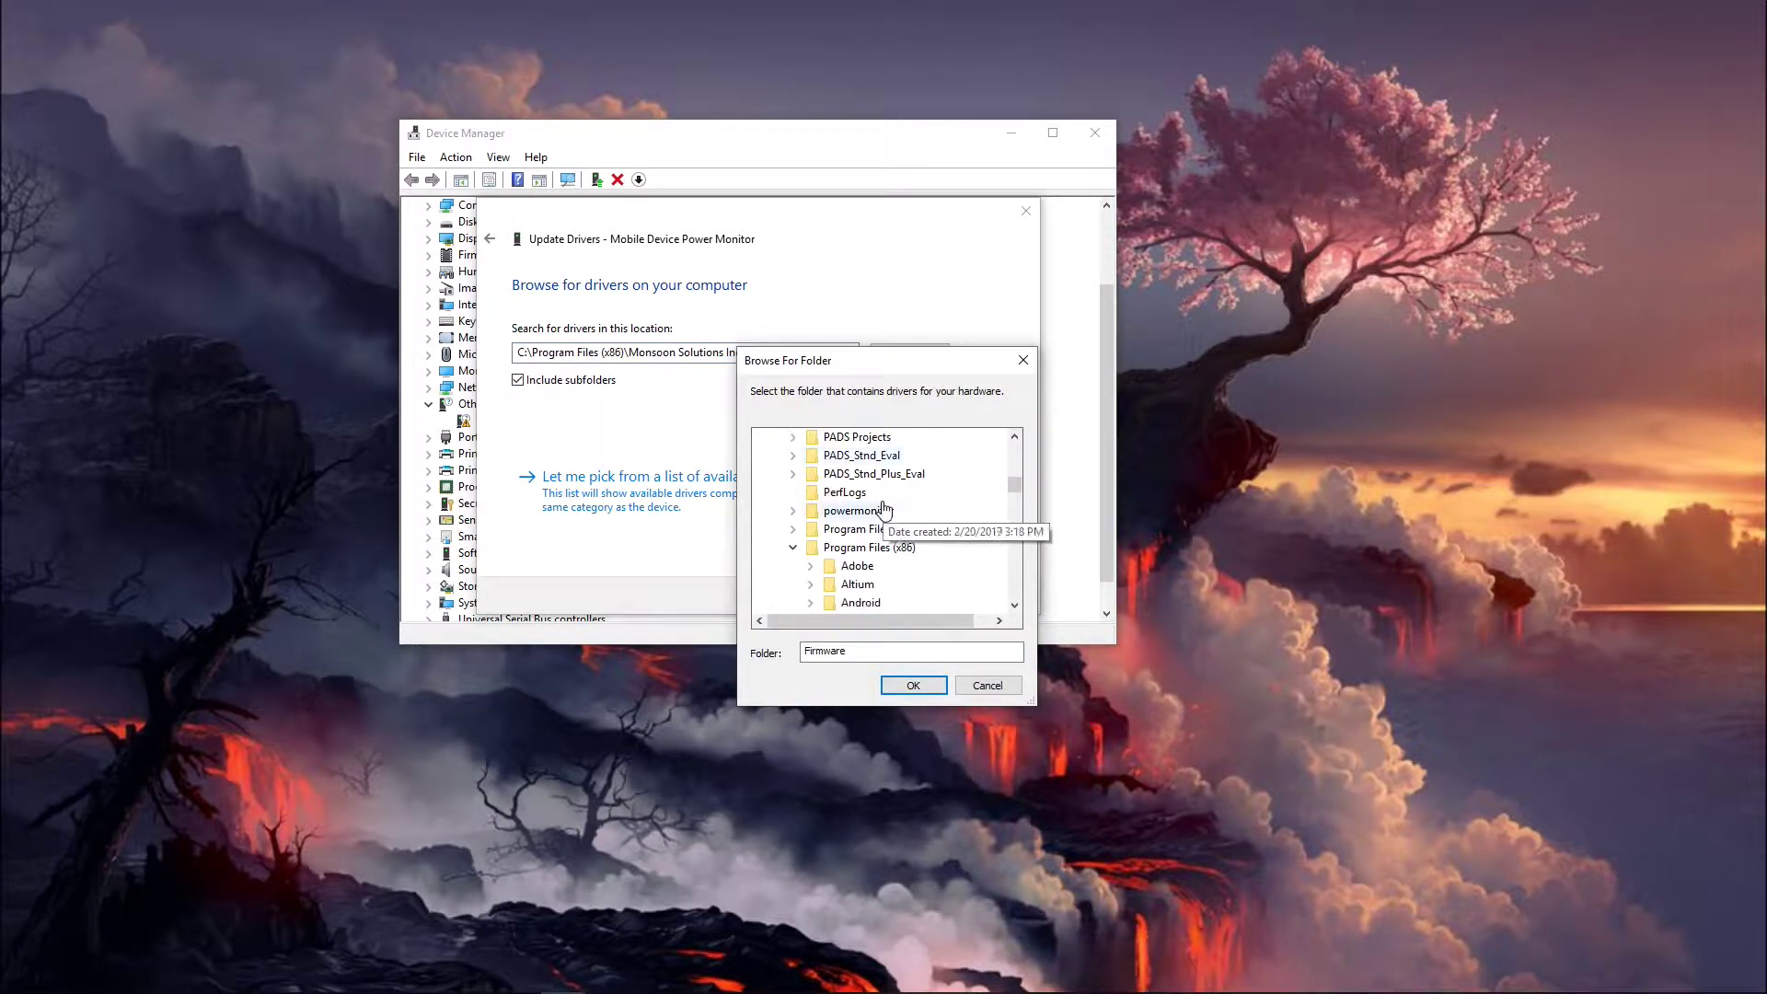
{"action": "scroll", "coordinate": [918, 550], "scroll_direction": "up", "scroll_amount": 8}
{"action": "scroll", "coordinate": [918, 555], "scroll_direction": "up", "scroll_amount": 5}
{"action": "scroll", "coordinate": [917, 557], "scroll_direction": "down", "scroll_amount": 12}
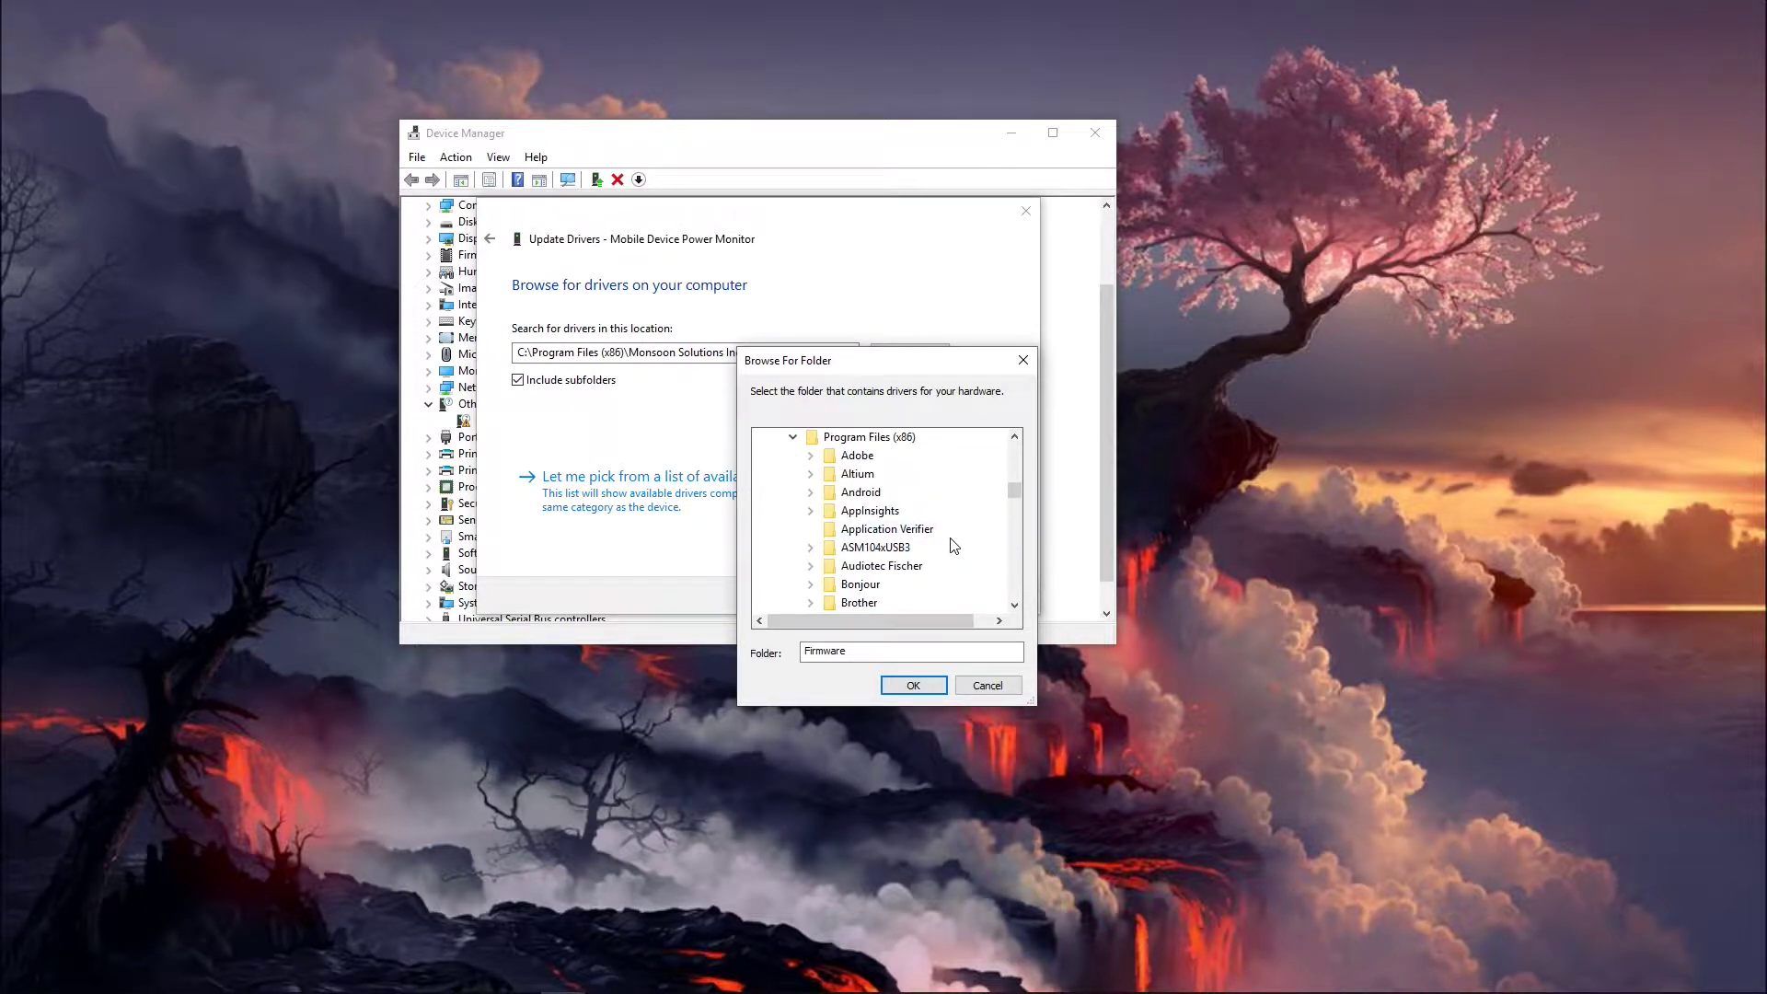
{"action": "scroll", "coordinate": [958, 547], "scroll_direction": "up", "scroll_amount": 1}
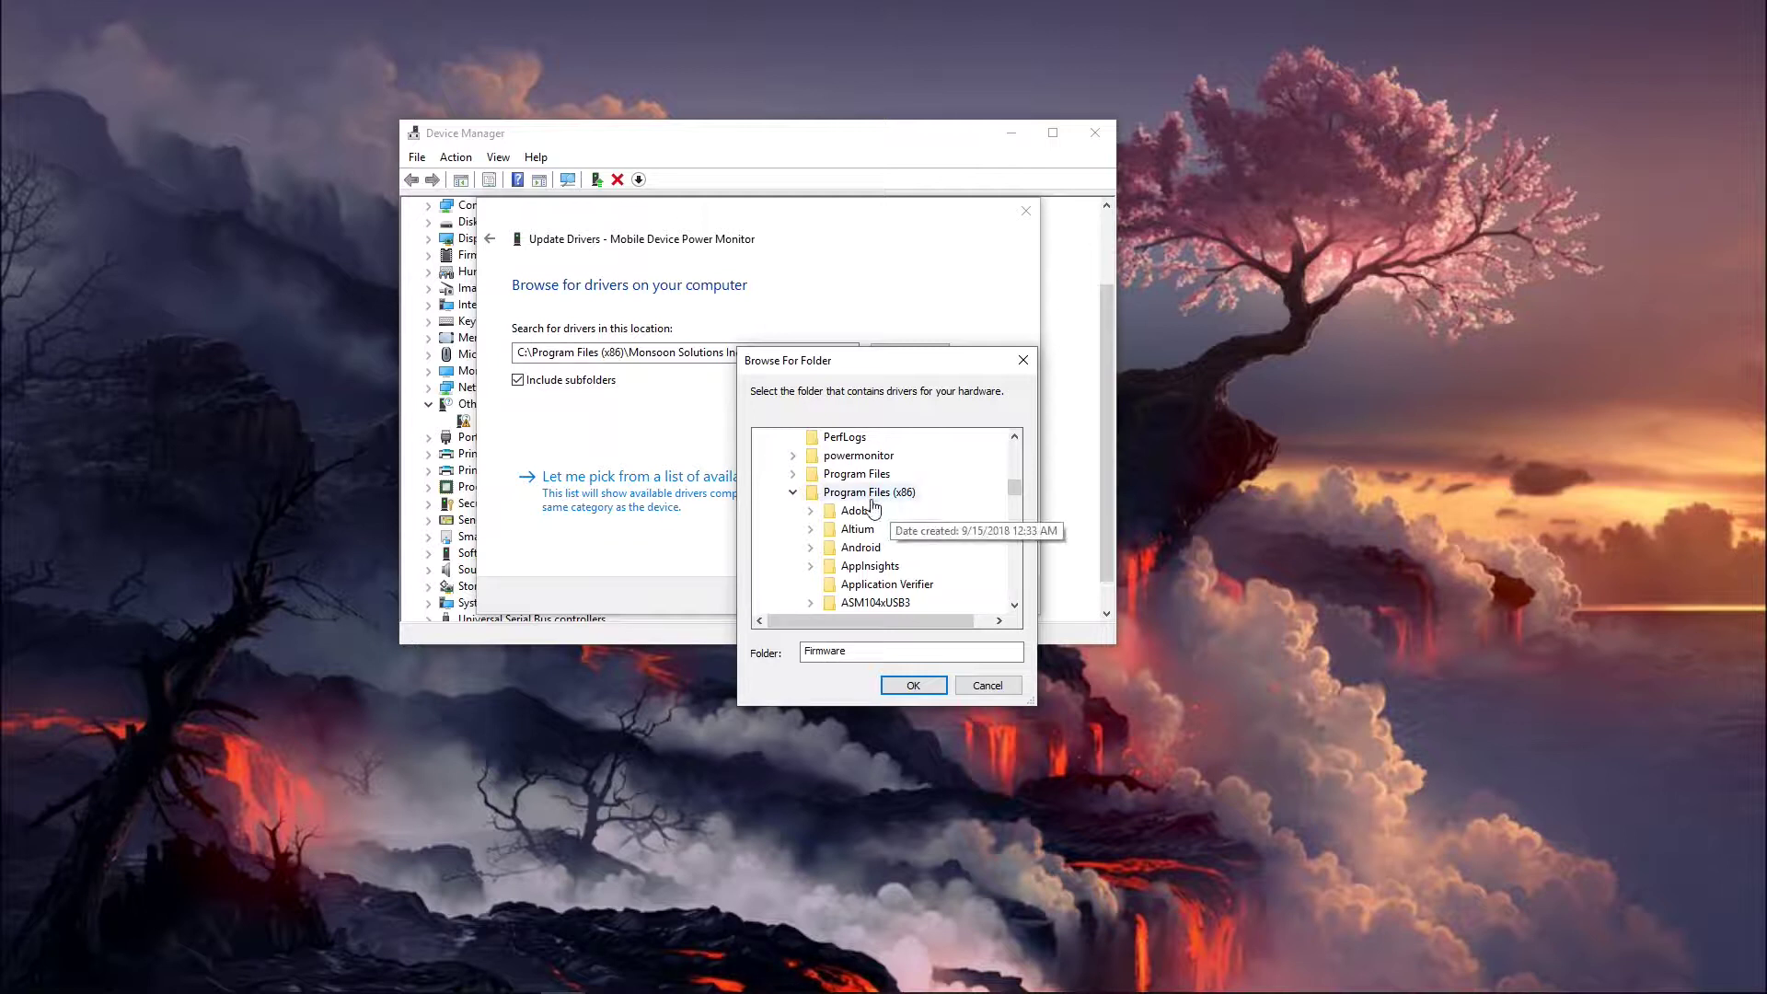
{"action": "scroll", "coordinate": [872, 507], "scroll_direction": "down", "scroll_amount": 5}
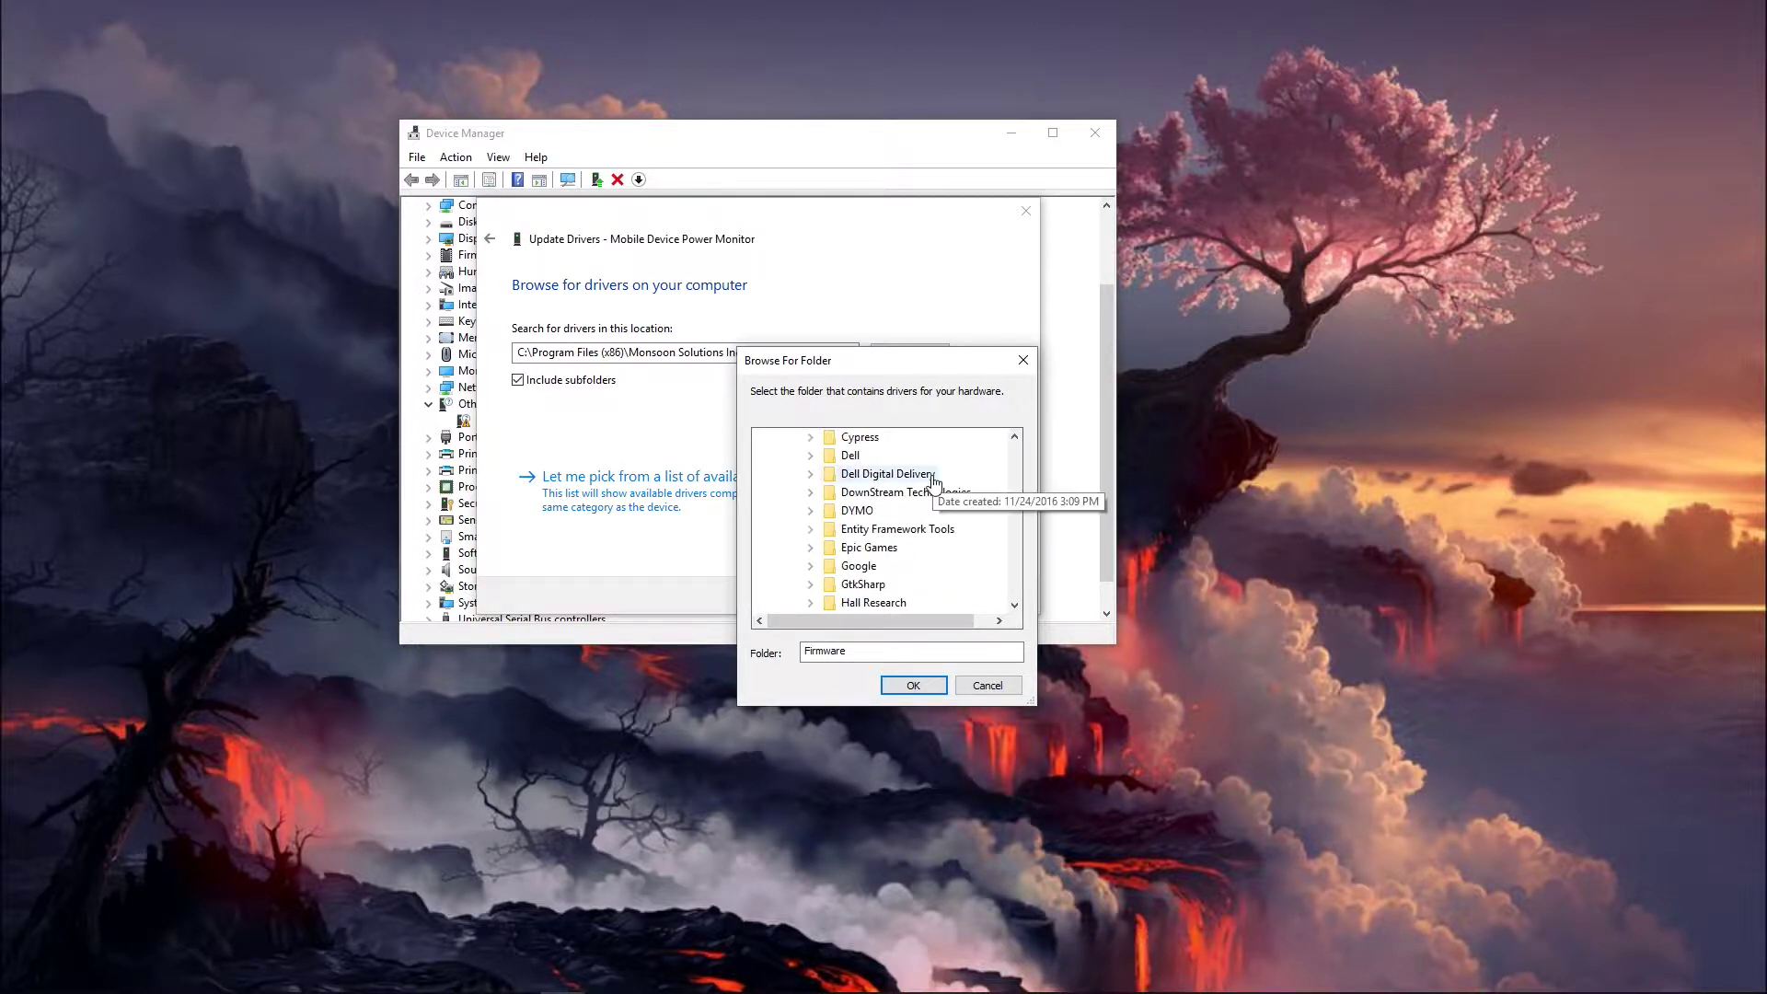
{"action": "scroll", "coordinate": [934, 481], "scroll_direction": "down", "scroll_amount": 9}
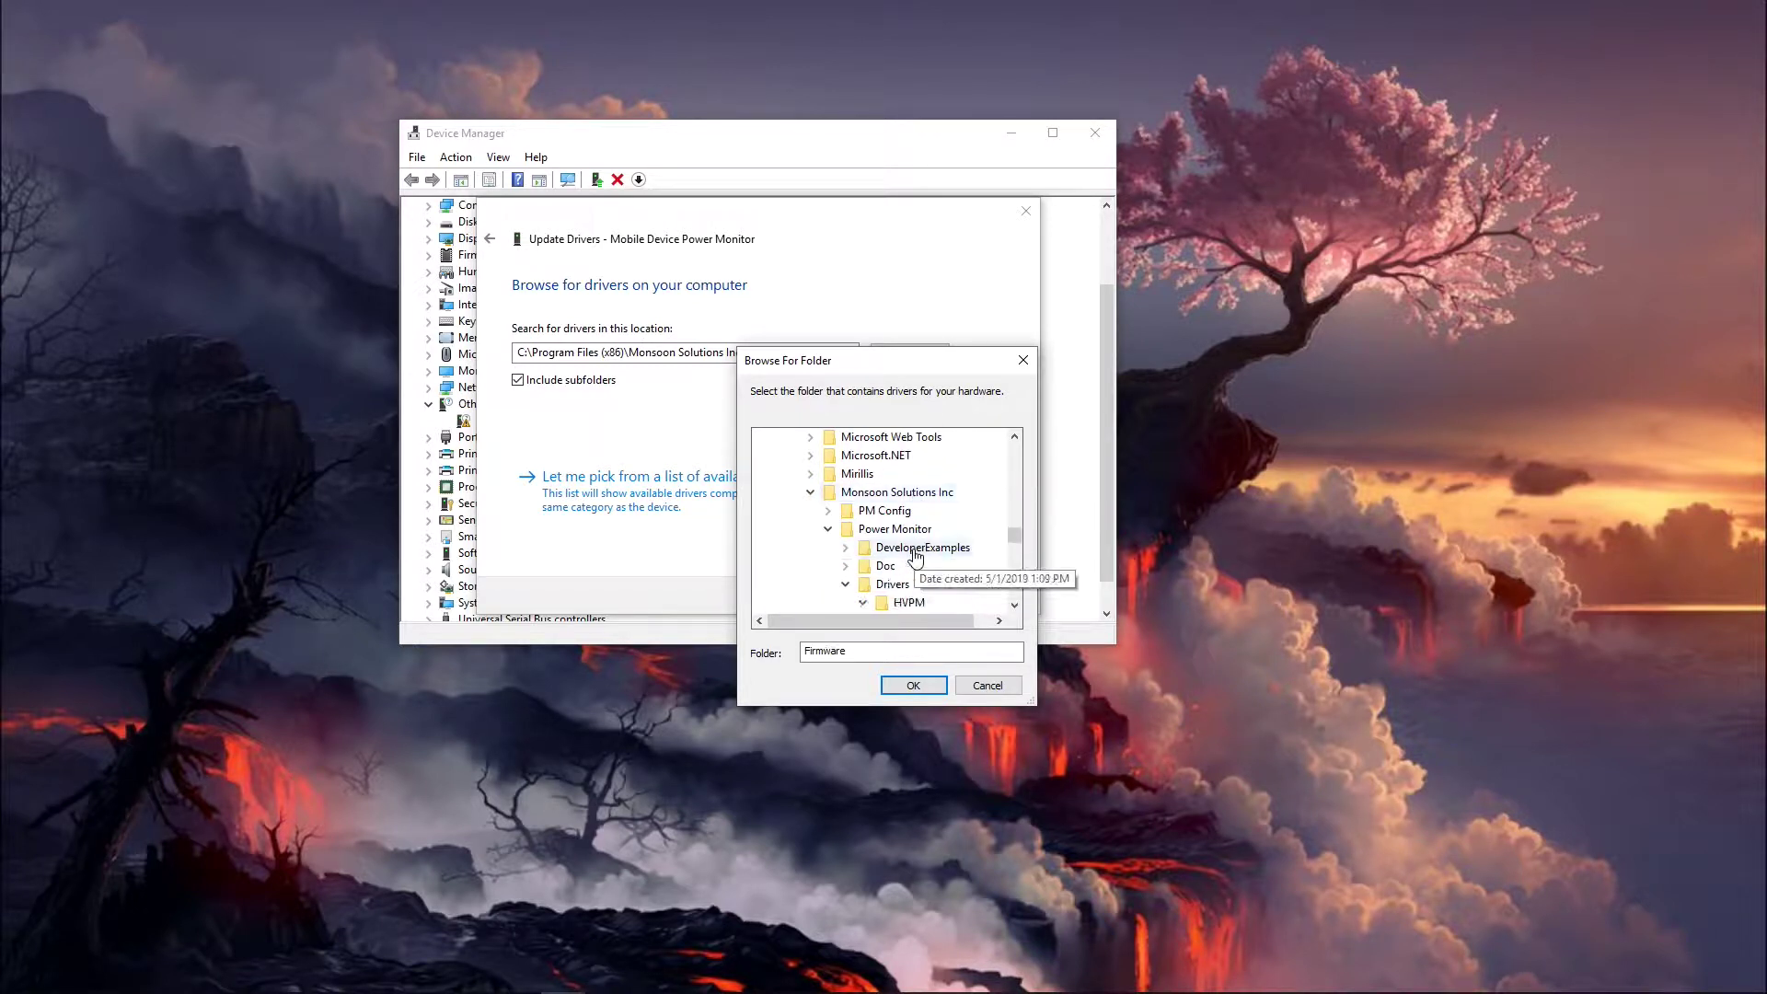
{"action": "scroll", "coordinate": [892, 525], "scroll_direction": "down", "scroll_amount": 2}
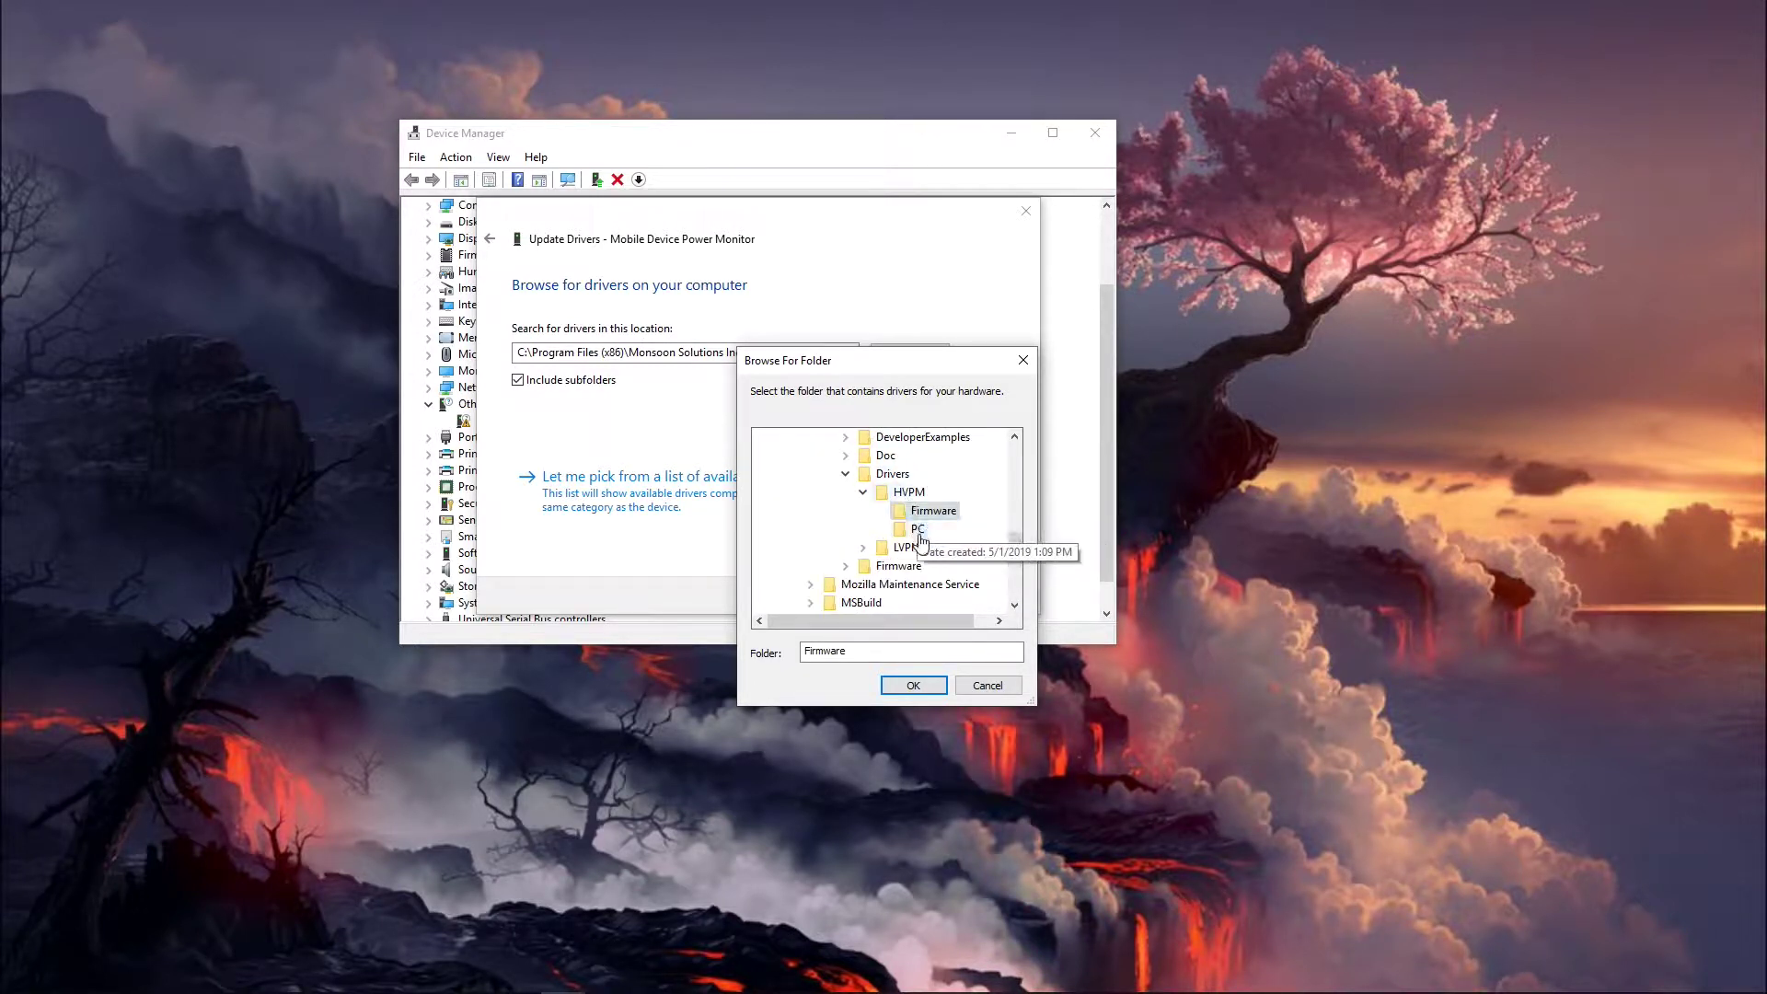
Install the driver from the Drivers\HVPM\PC folder and dismiss the success message
{"action": "left_click", "coordinate": [919, 531]}
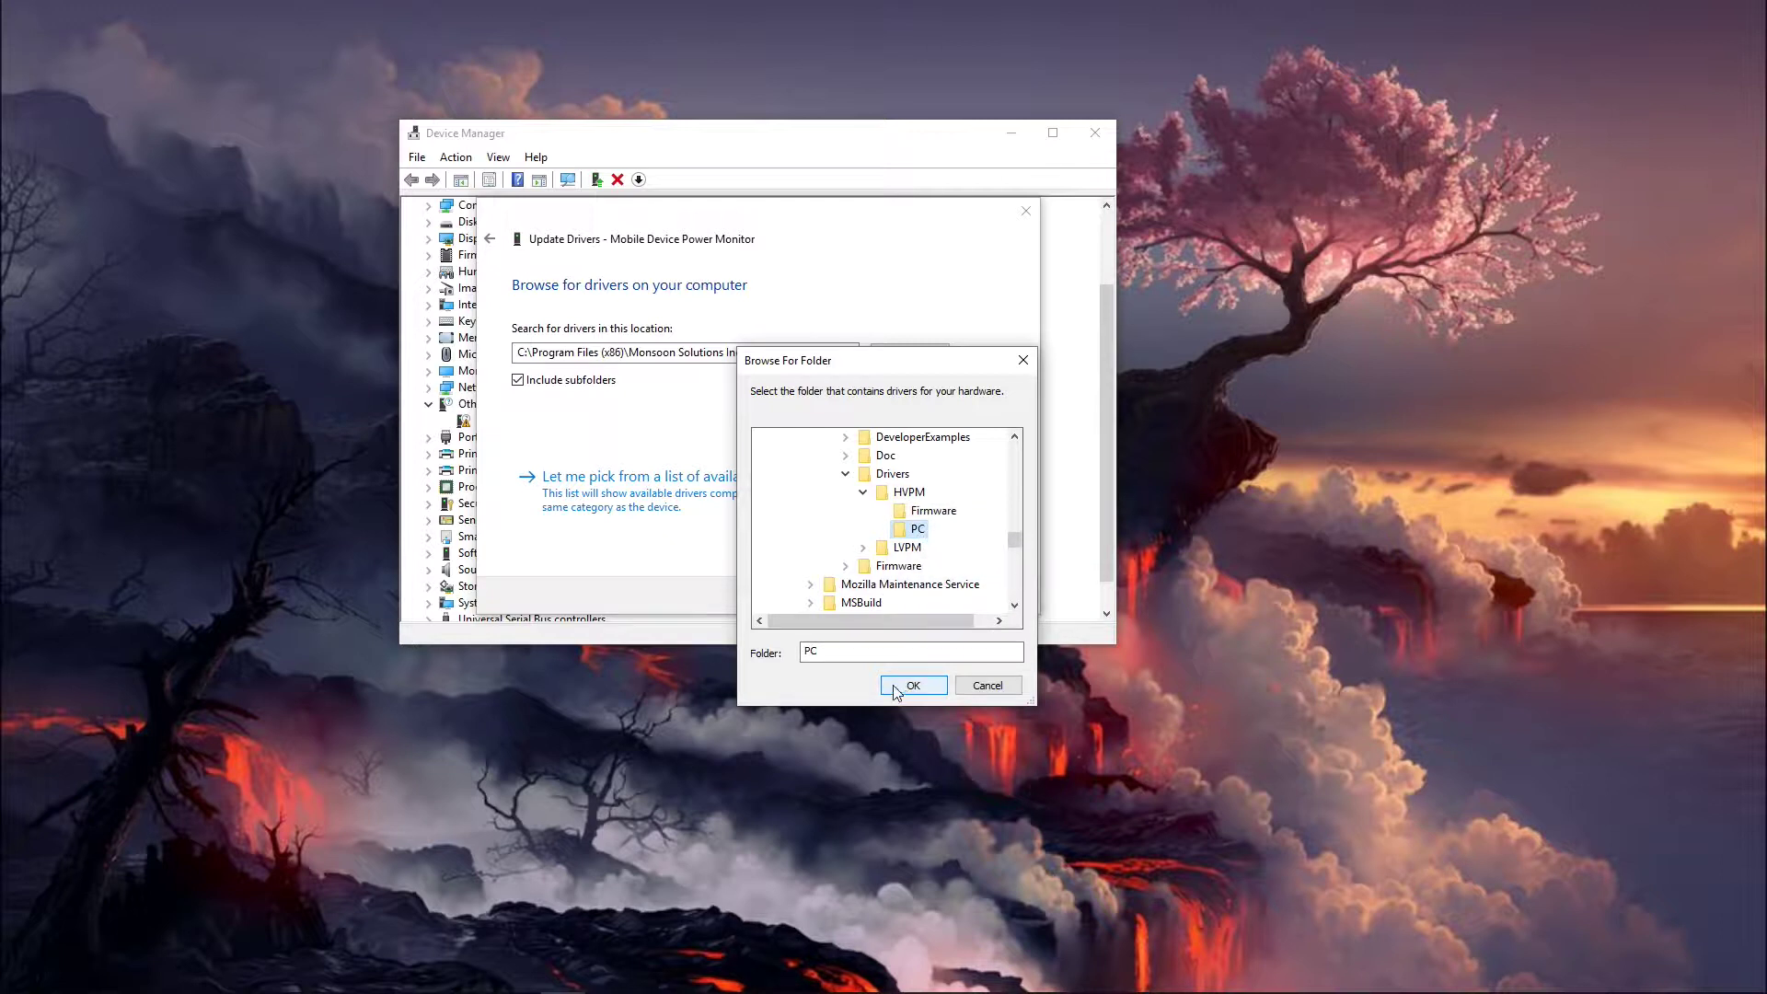
{"action": "left_click", "coordinate": [912, 686]}
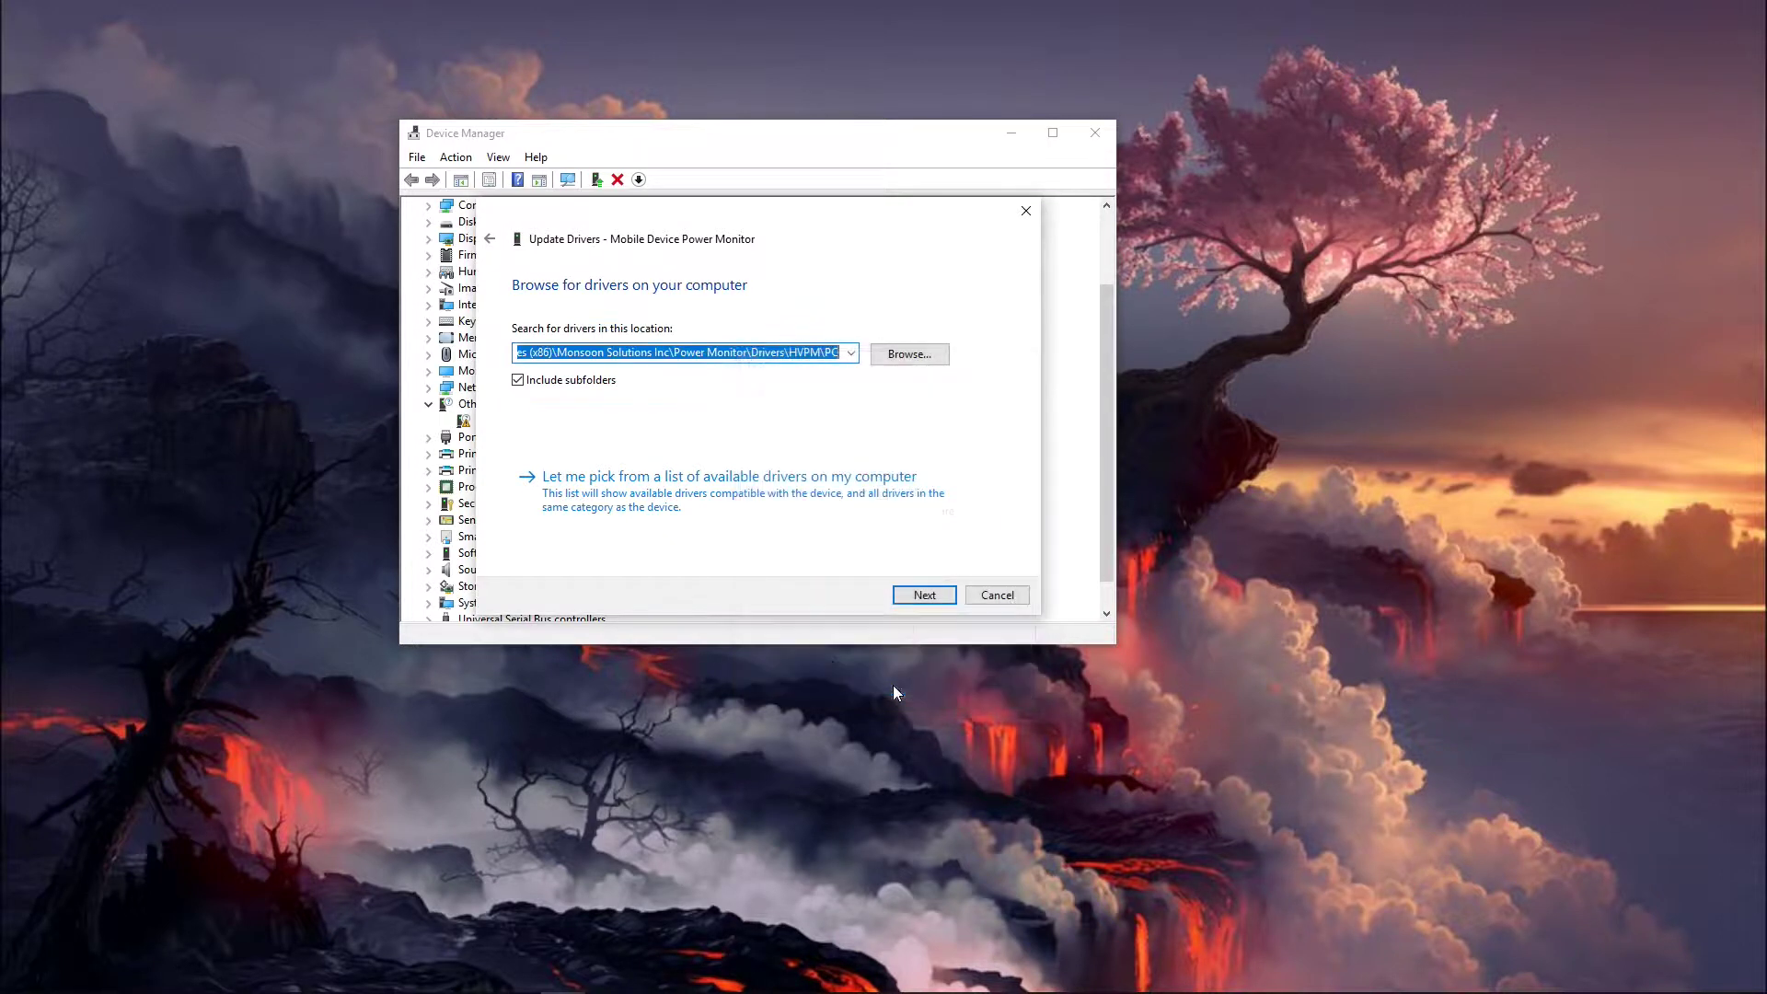
{"action": "left_click", "coordinate": [913, 603]}
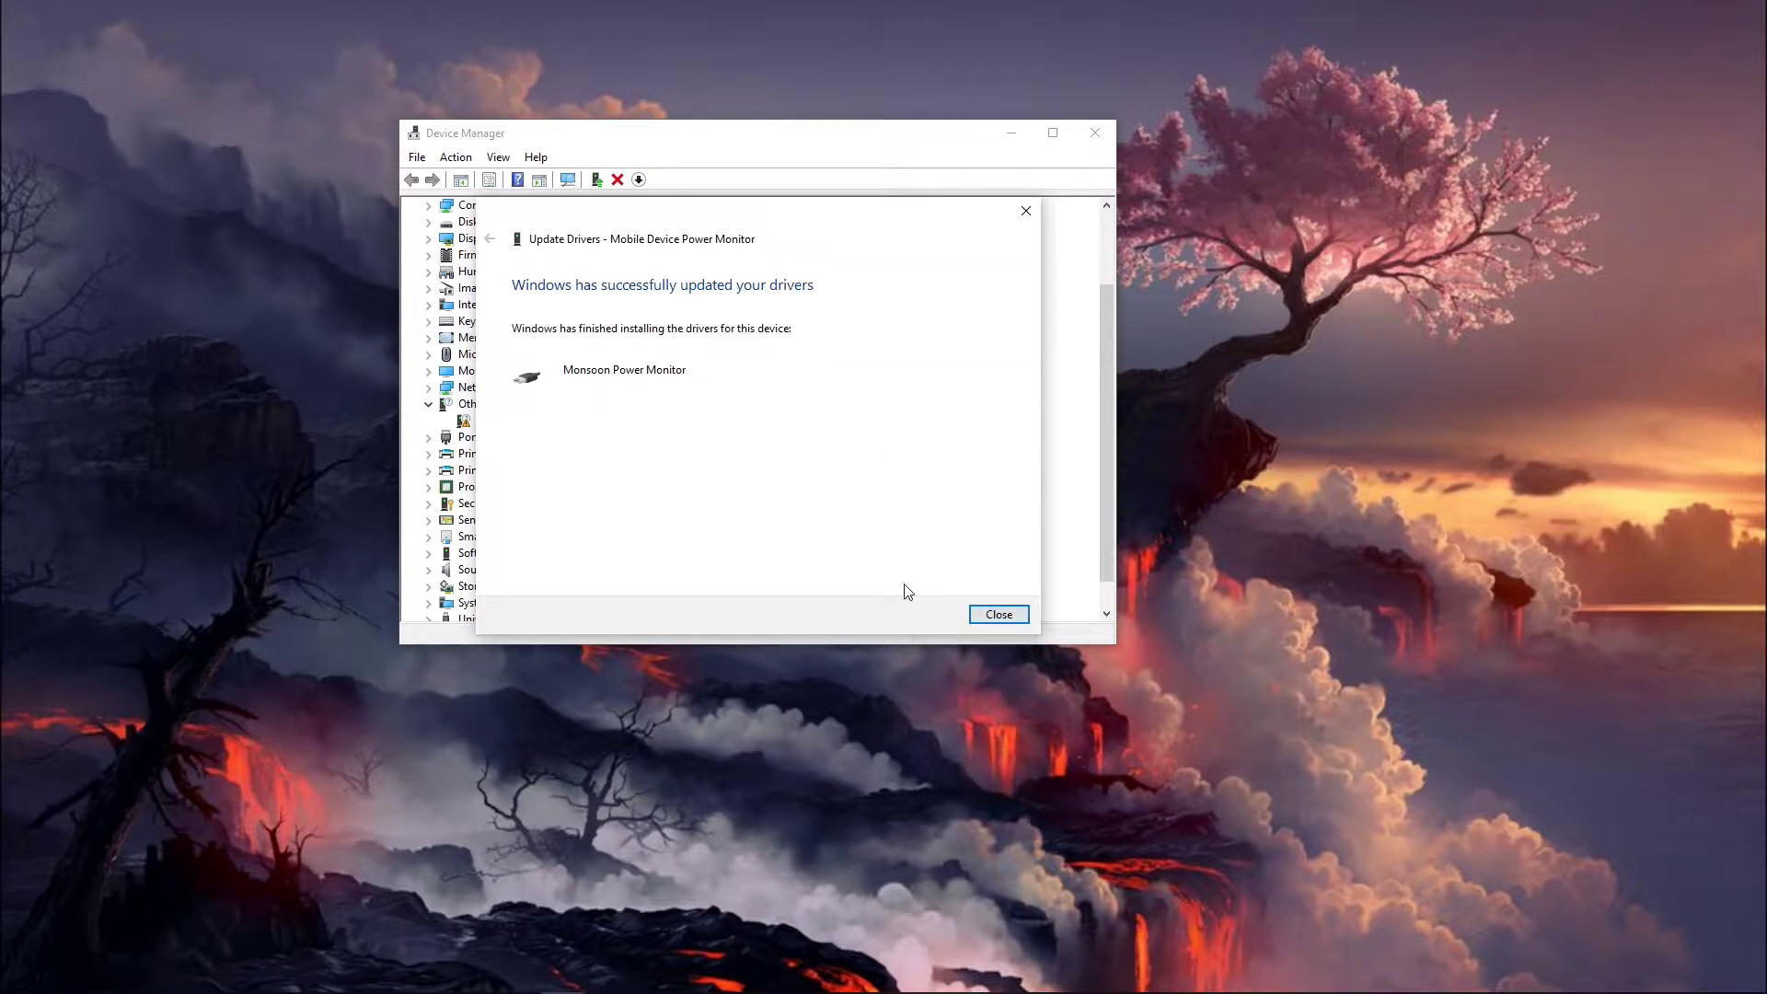
{"action": "left_click", "coordinate": [998, 614]}
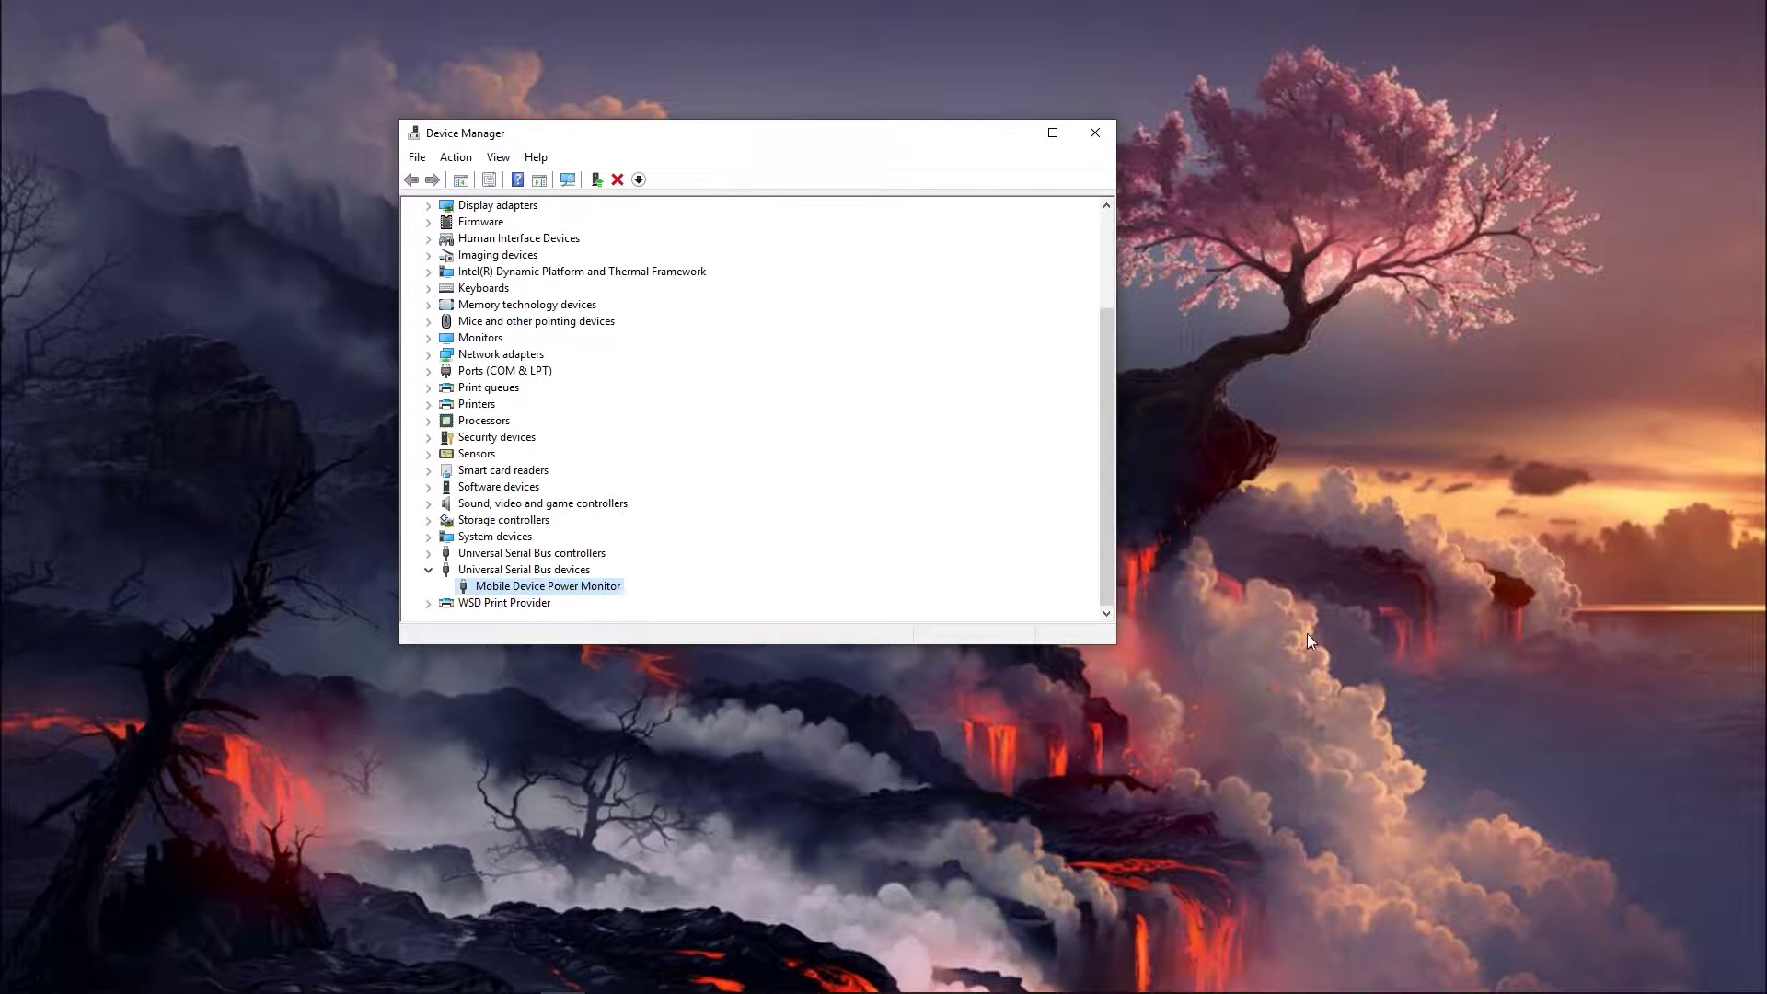
{"action": "left_click", "coordinate": [1380, 701]}
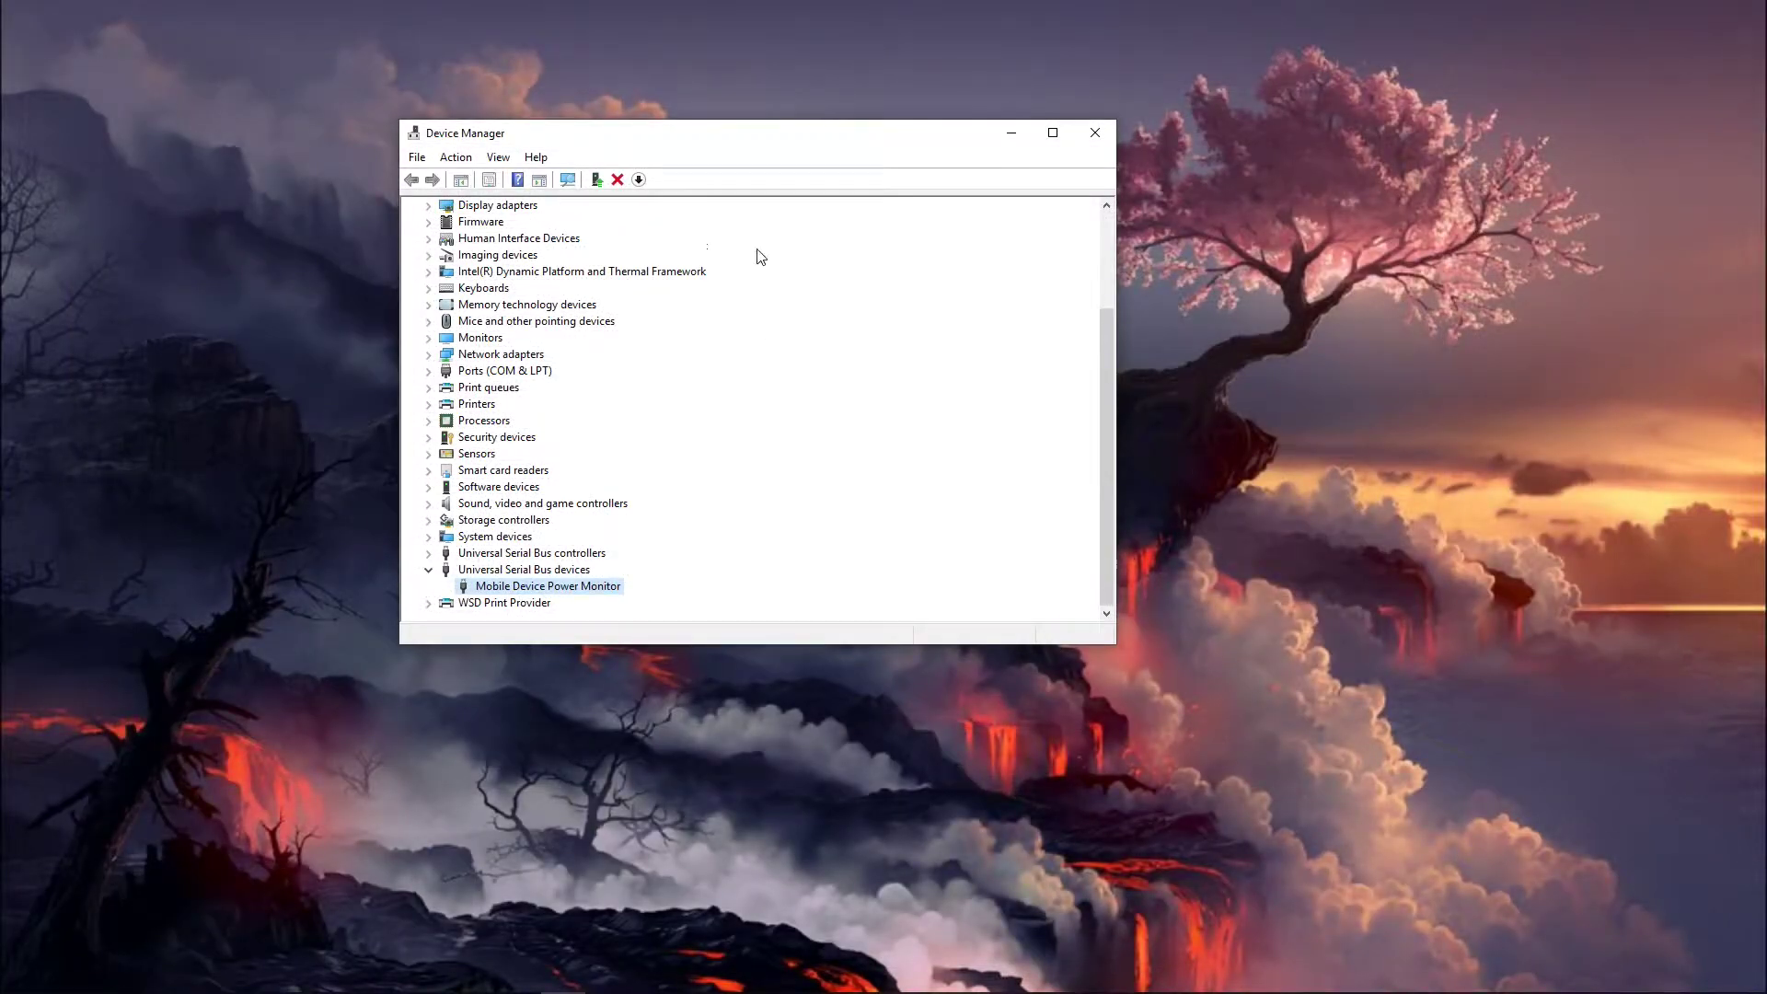
{"action": "left_click_drag", "start_coordinate": [777, 138], "coordinate": [801, 146]}
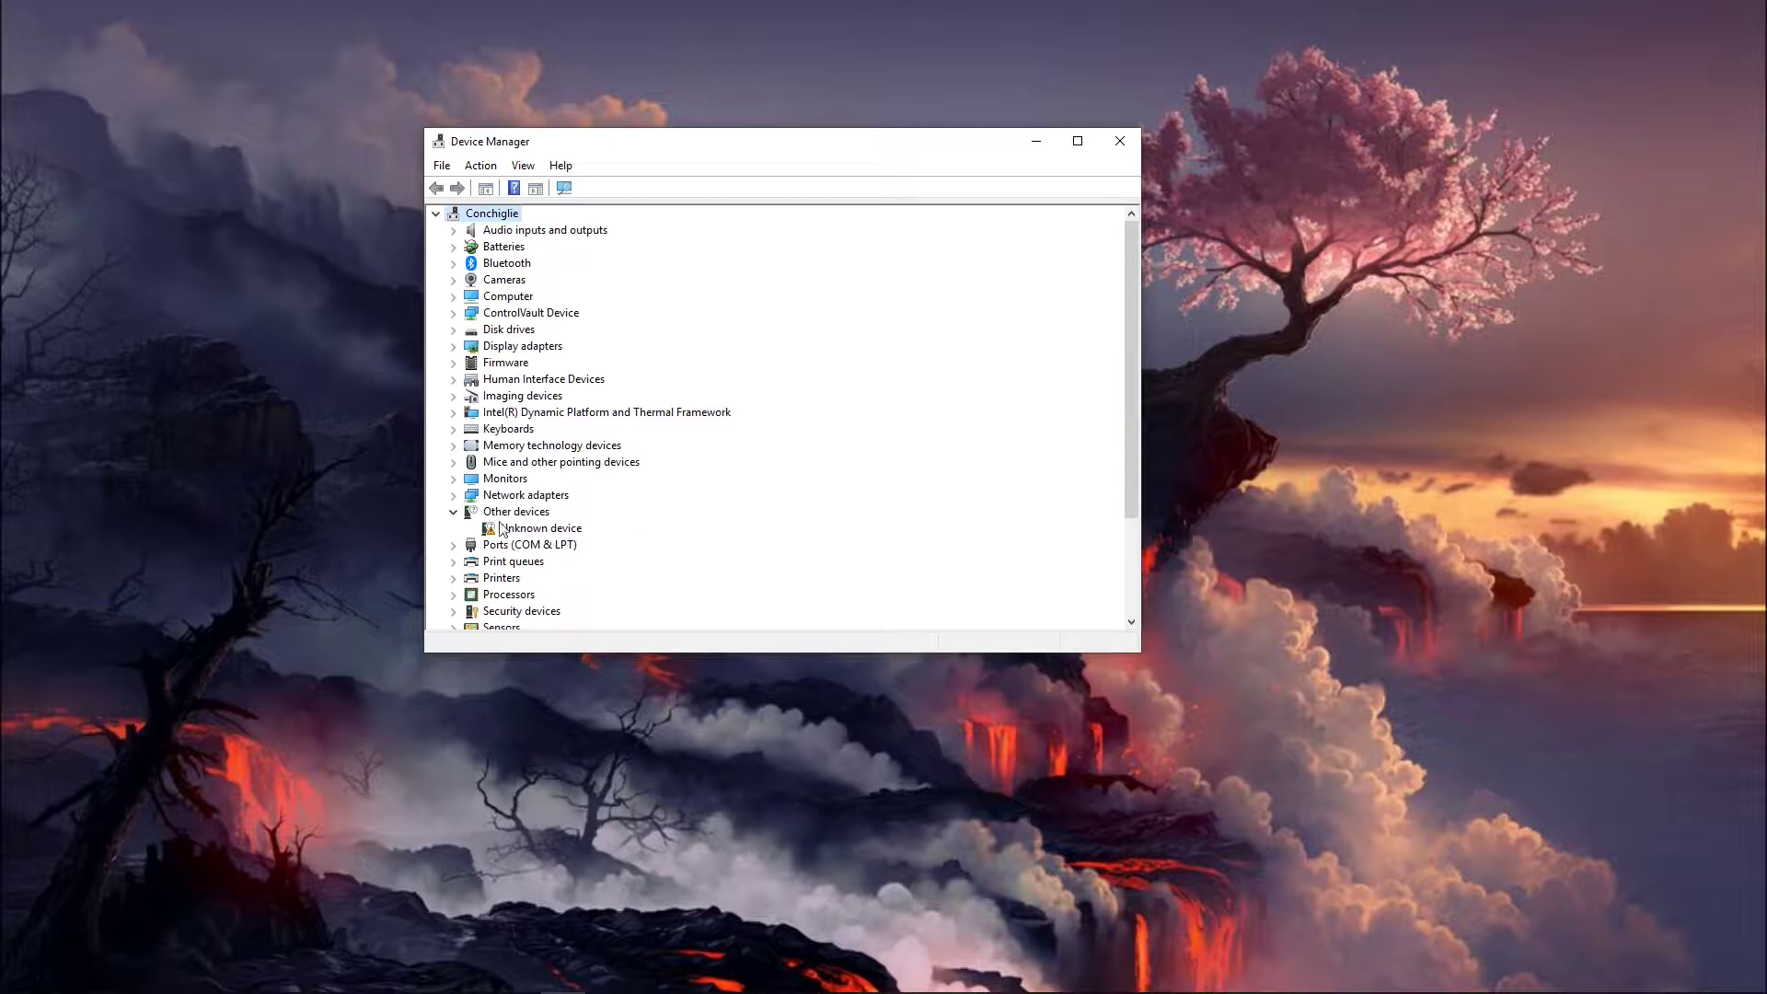
Start a manual driver update for the Unknown device, browsing for the driver folder
{"action": "right_click", "coordinate": [538, 532]}
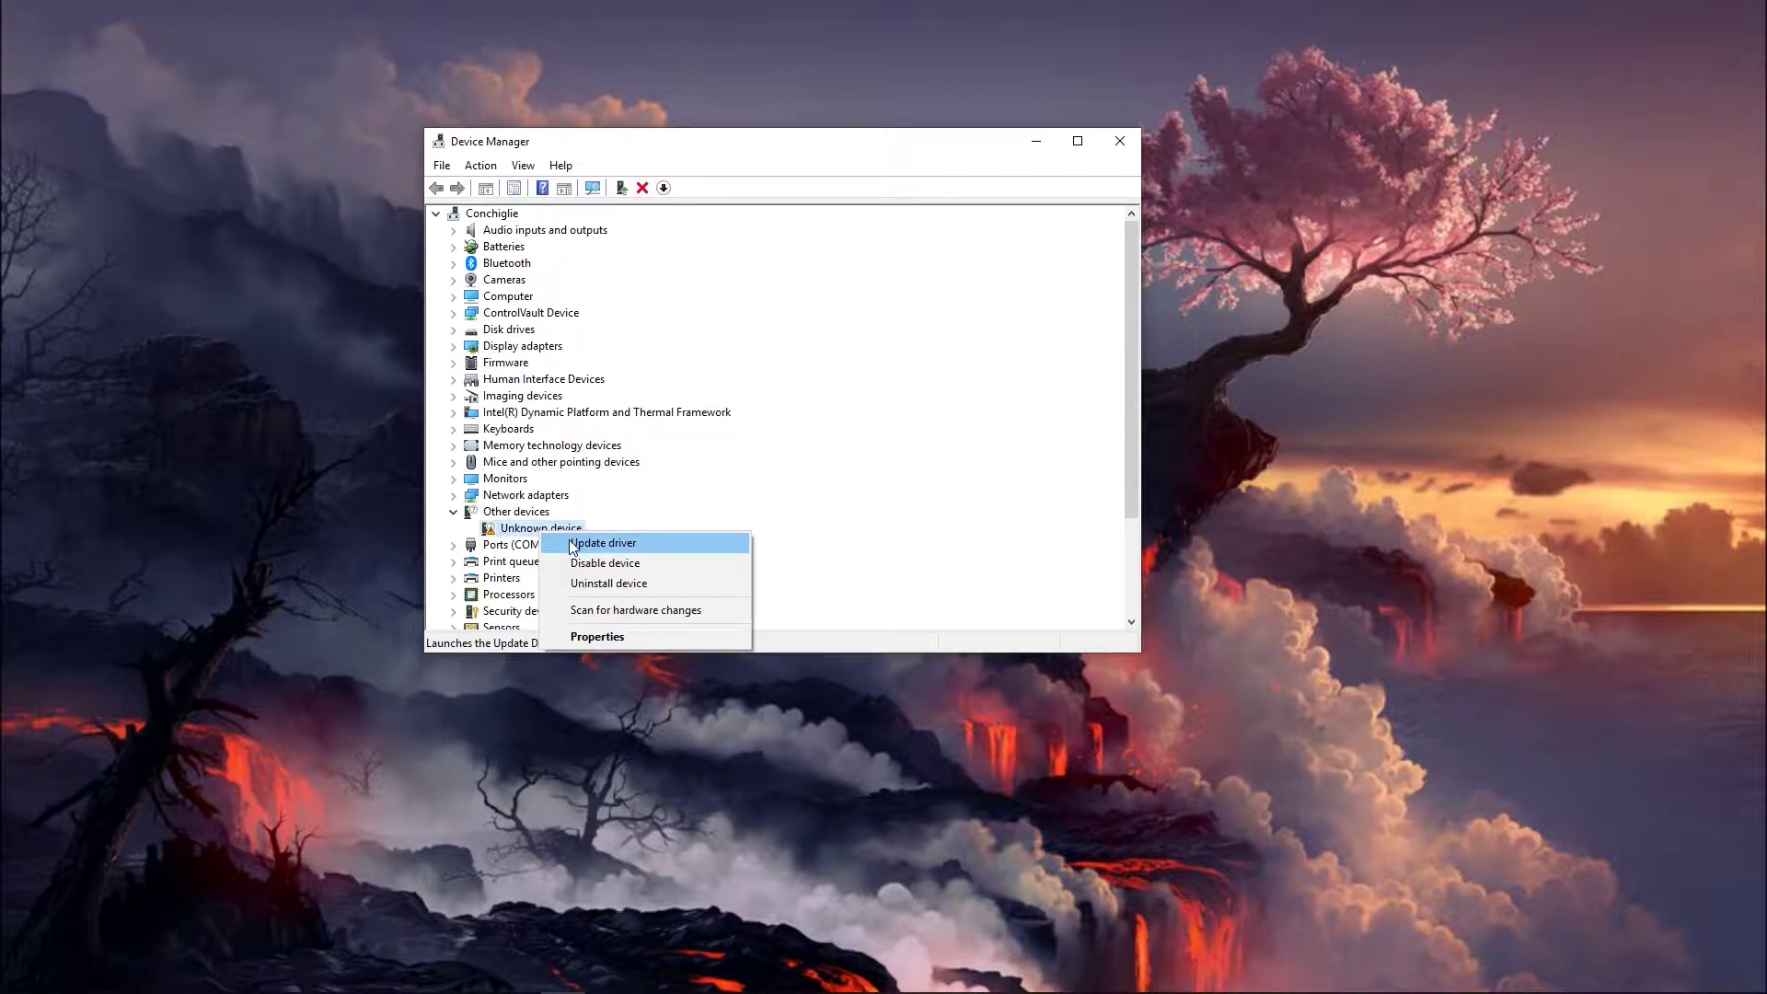
{"action": "left_click", "coordinate": [573, 545]}
{"action": "left_click", "coordinate": [703, 468]}
{"action": "left_click", "coordinate": [931, 363]}
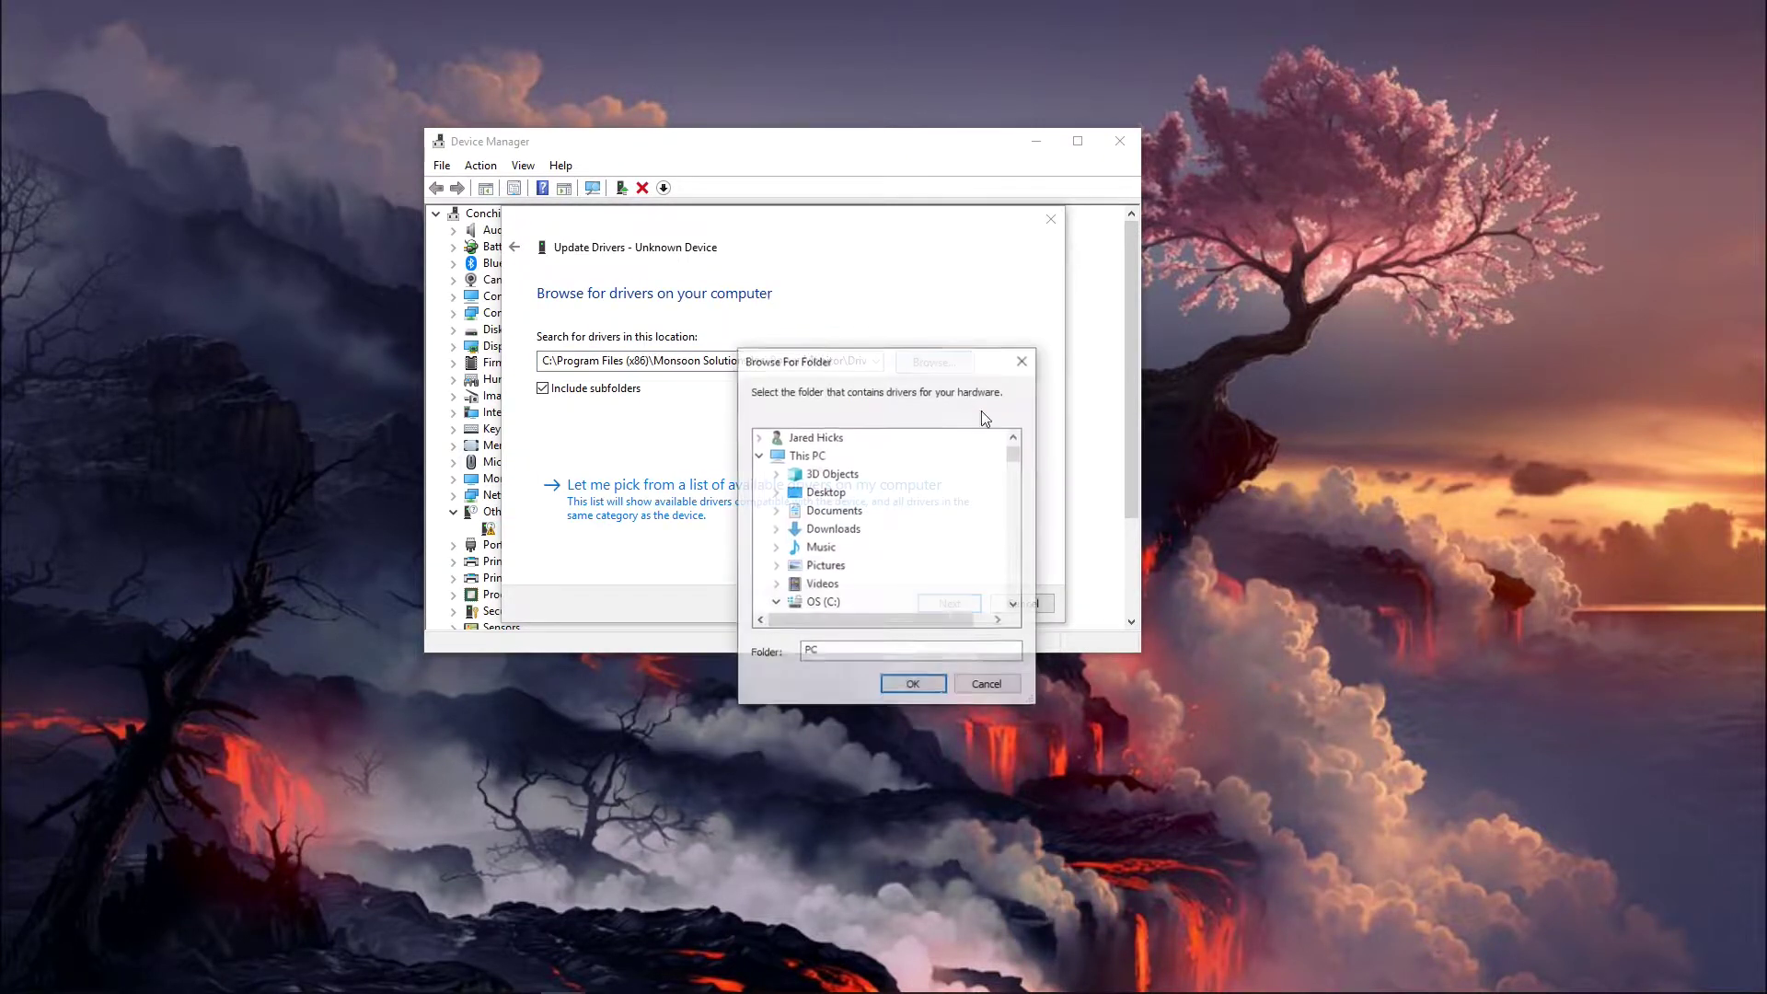
{"action": "scroll", "coordinate": [893, 553], "scroll_direction": "down", "scroll_amount": 15}
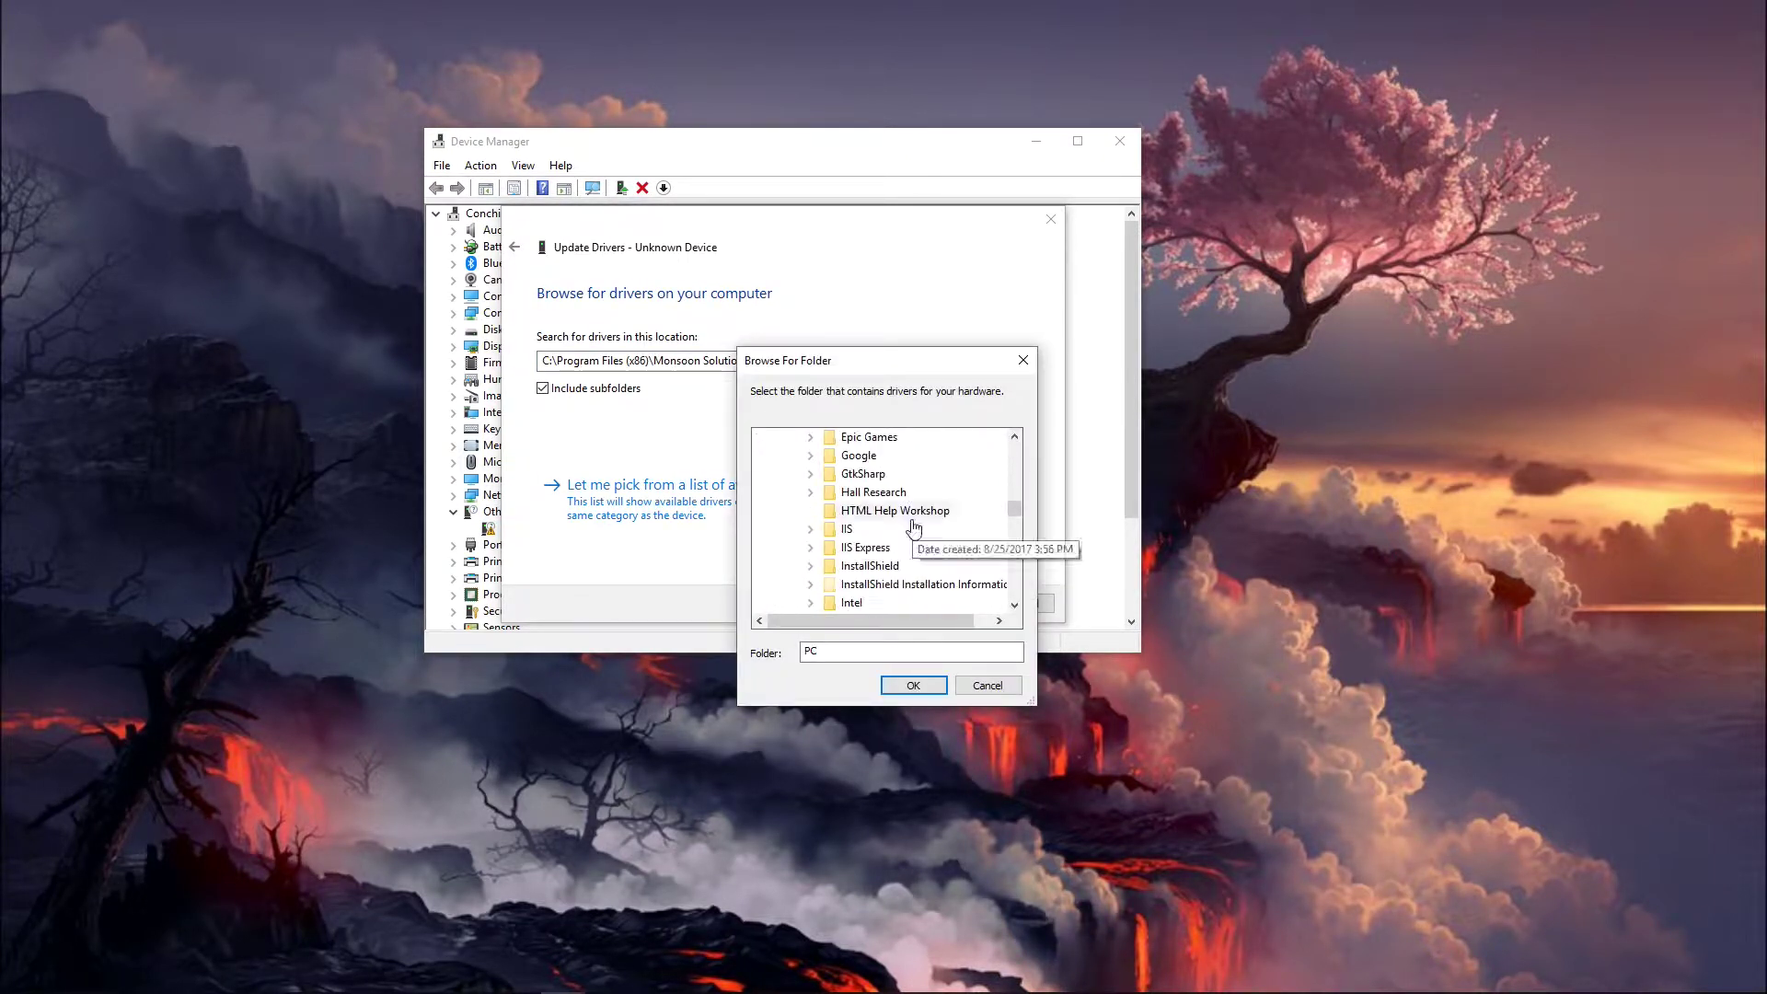
{"action": "scroll", "coordinate": [916, 530], "scroll_direction": "down", "scroll_amount": 6}
{"action": "scroll", "coordinate": [925, 529], "scroll_direction": "up", "scroll_amount": 2}
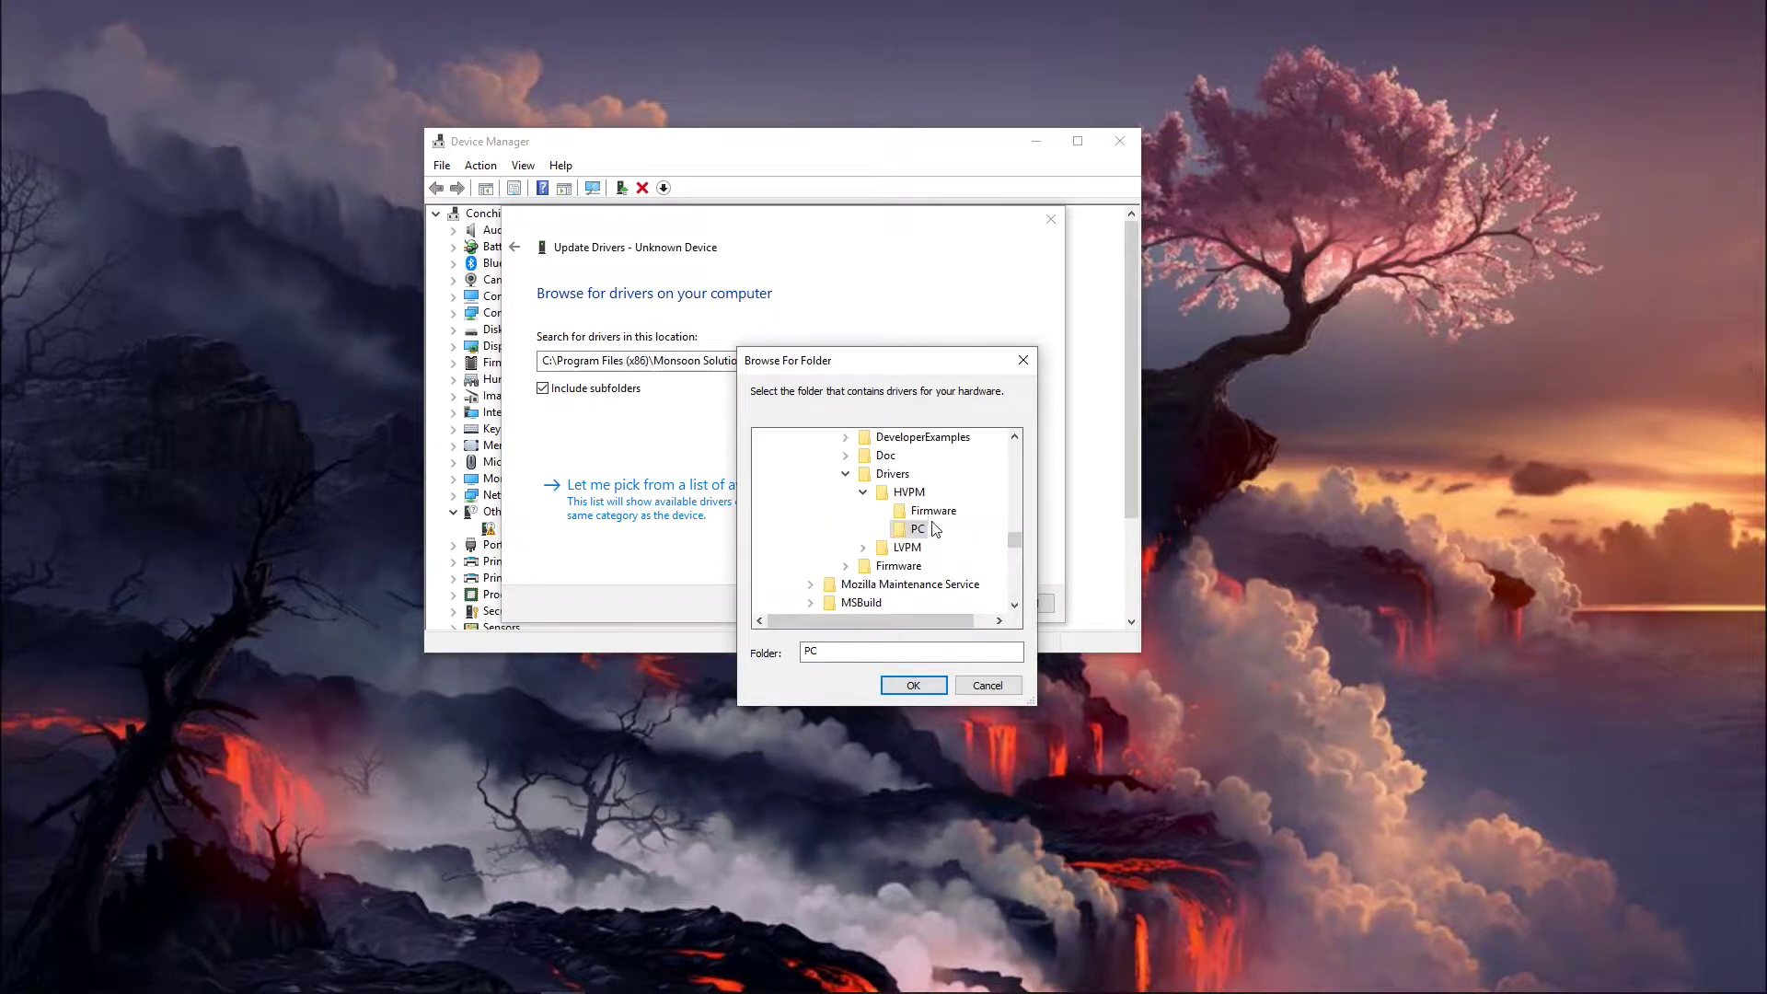
Install the driver from Drivers\HVPM\Firmware so it becomes Microchip Custom USB Device
{"action": "left_click", "coordinate": [932, 511]}
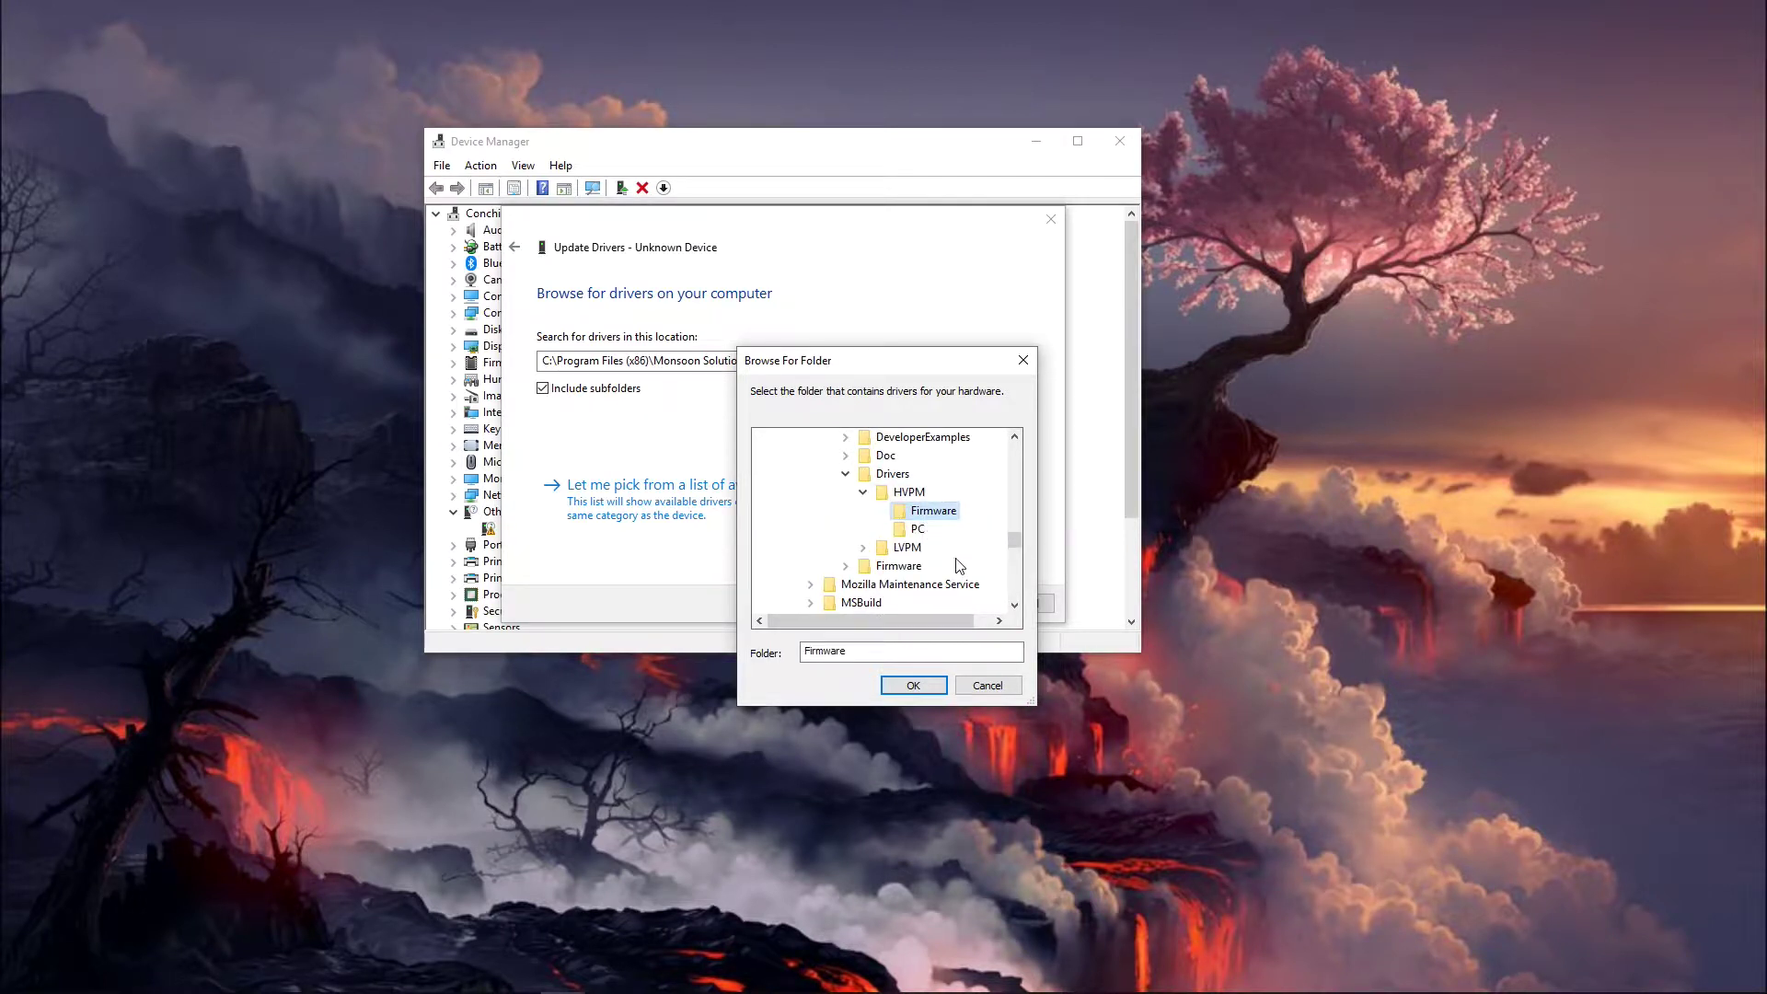
{"action": "scroll", "coordinate": [958, 565], "scroll_direction": "up", "scroll_amount": 1}
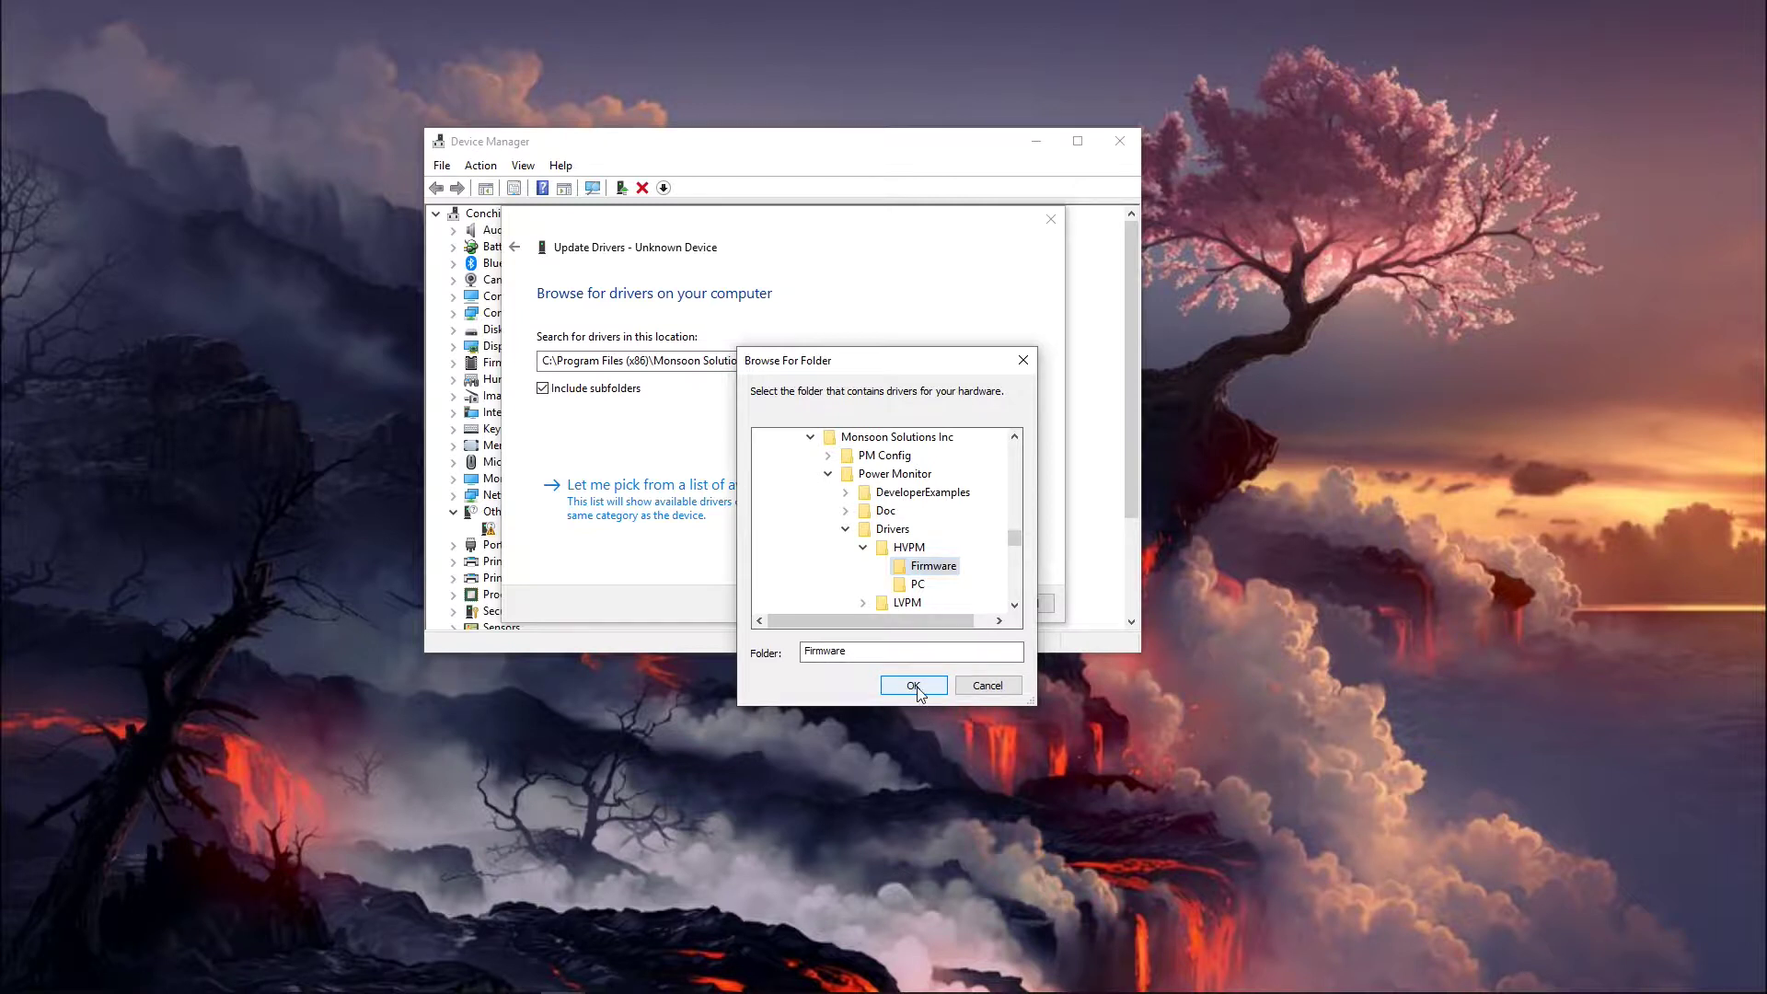
{"action": "left_click", "coordinate": [916, 686]}
{"action": "left_click", "coordinate": [949, 603]}
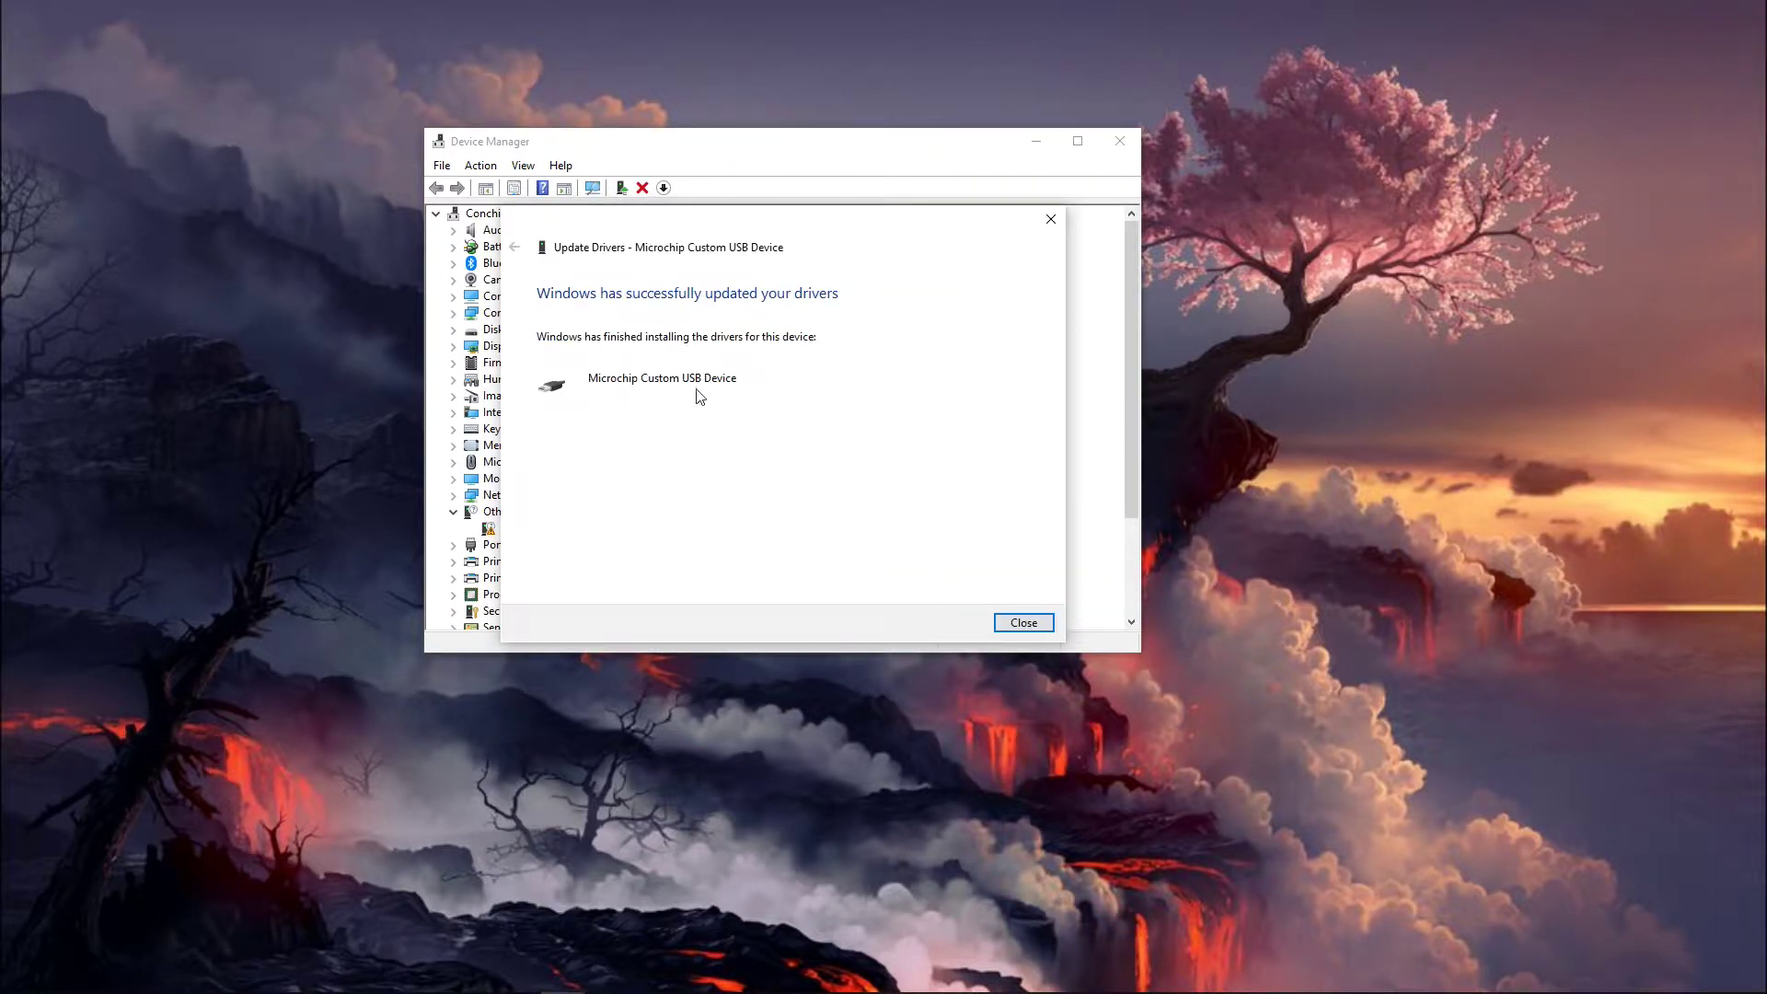
{"action": "left_click", "coordinate": [1020, 621]}
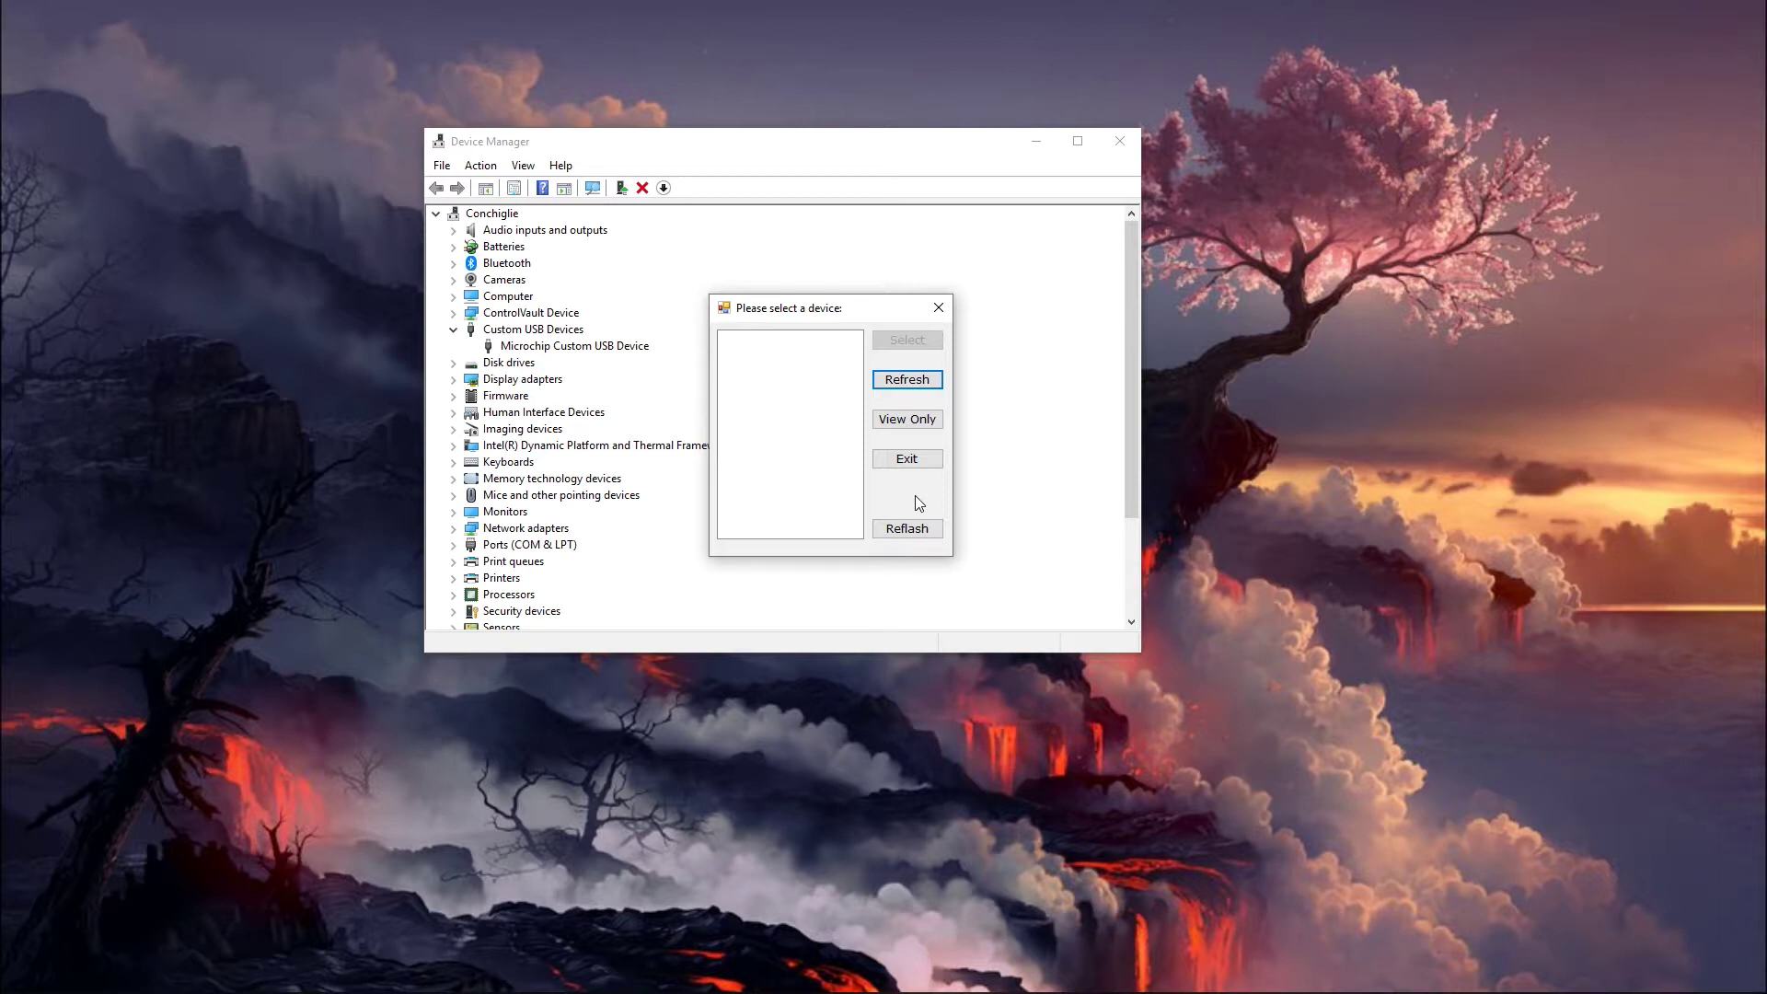
Close the empty 'Please select a device' dialog and collapse Custom USB Devices in the tree
{"action": "left_click", "coordinate": [938, 308]}
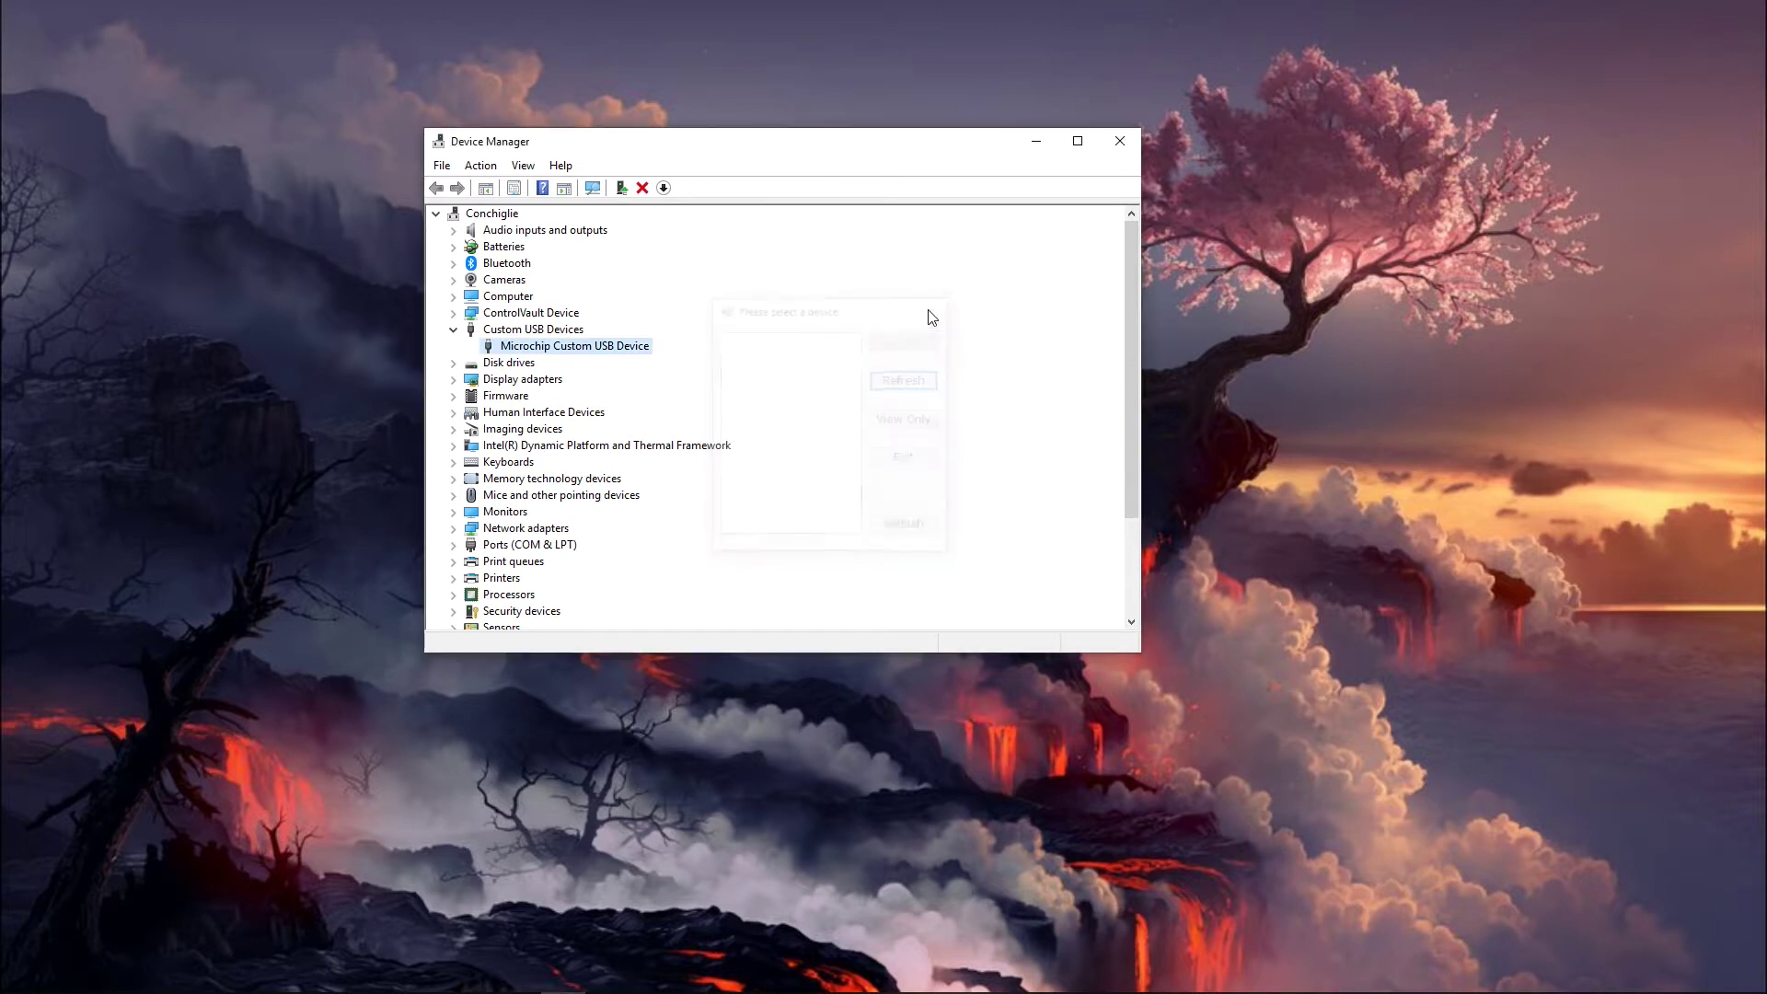
{"action": "left_click", "coordinate": [454, 331]}
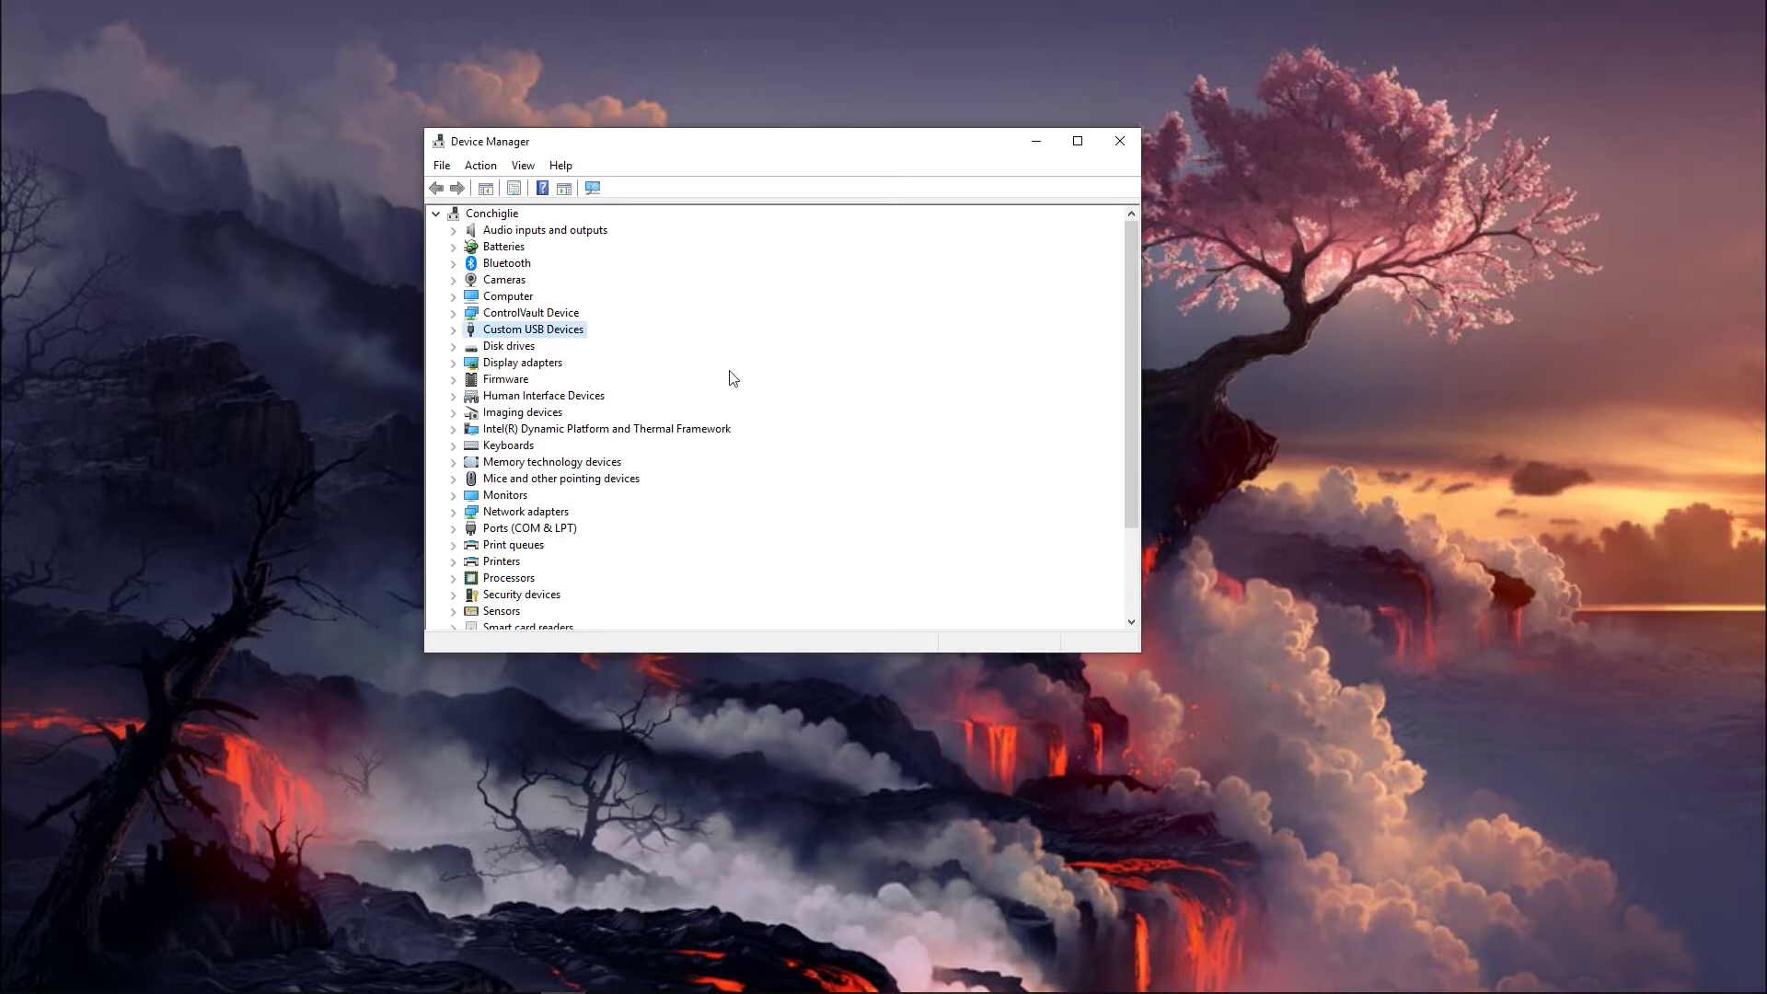
{"action": "left_click", "coordinate": [586, 396]}
{"action": "left_click", "coordinate": [615, 461]}
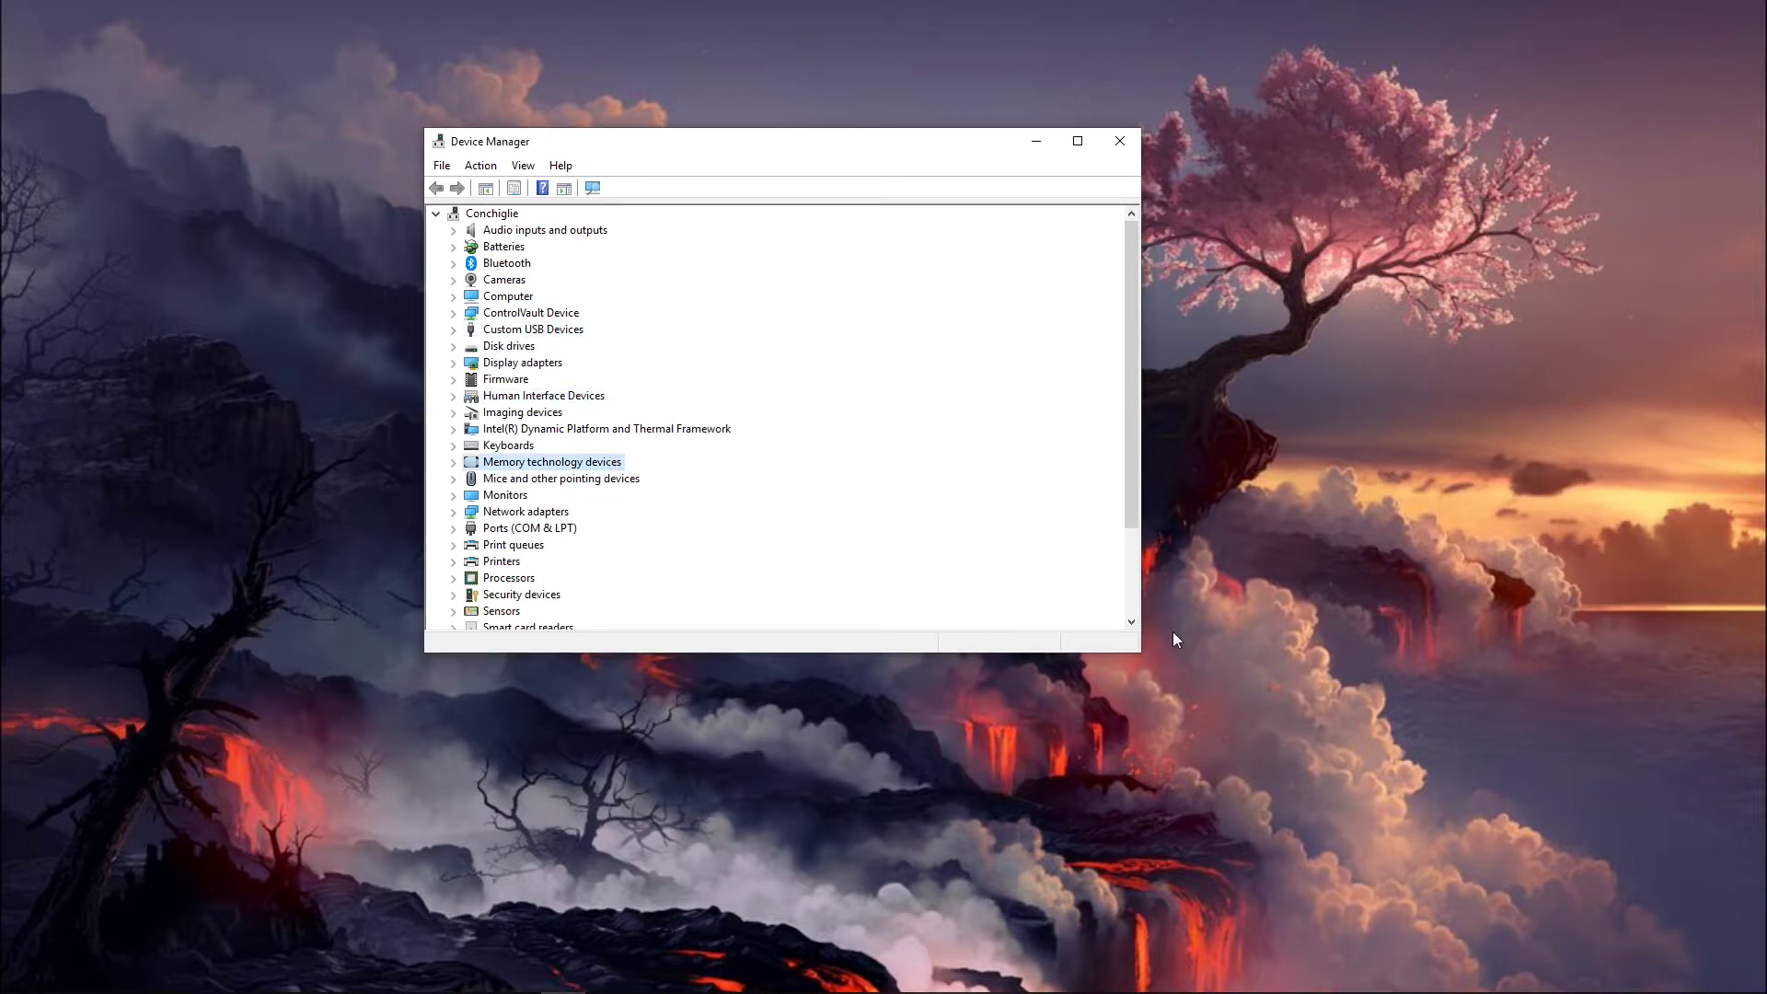